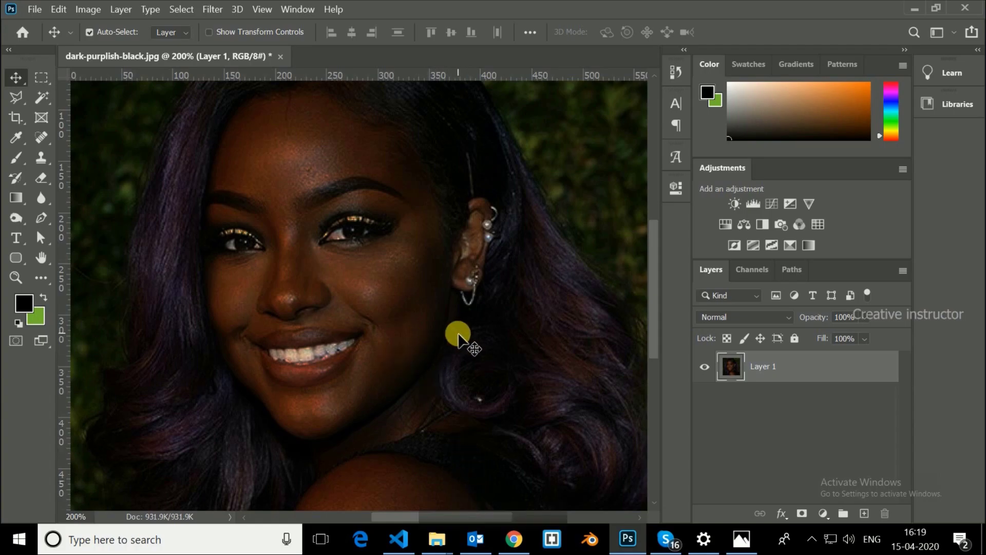
Duplicate Layer 1 to create Layer 1 copy above the original.
right_click(797, 365)
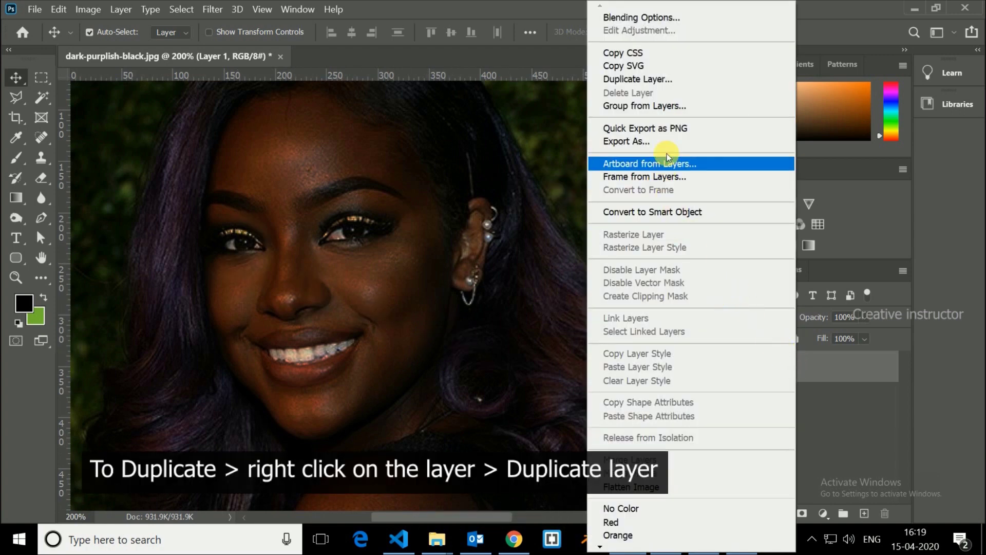
left_click(668, 80)
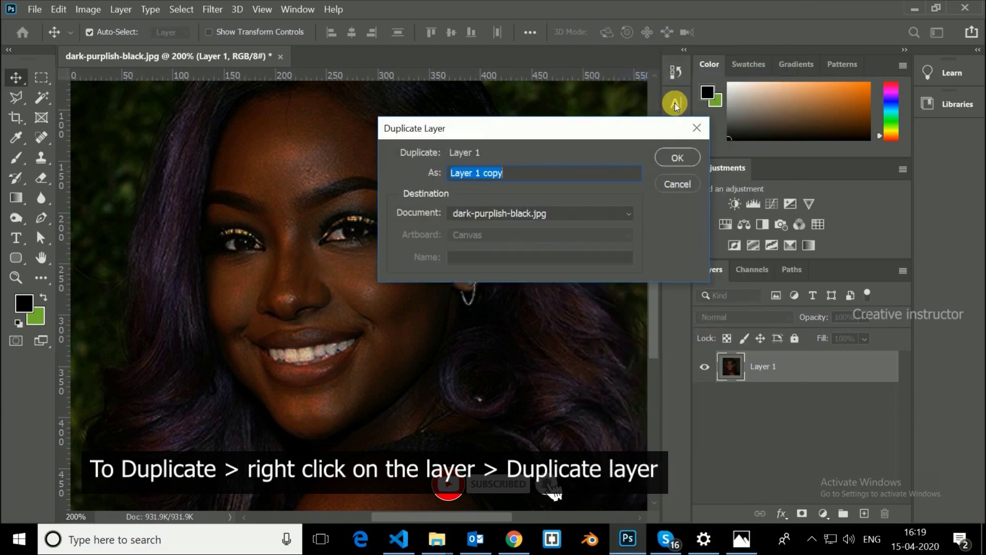
left_click(675, 158)
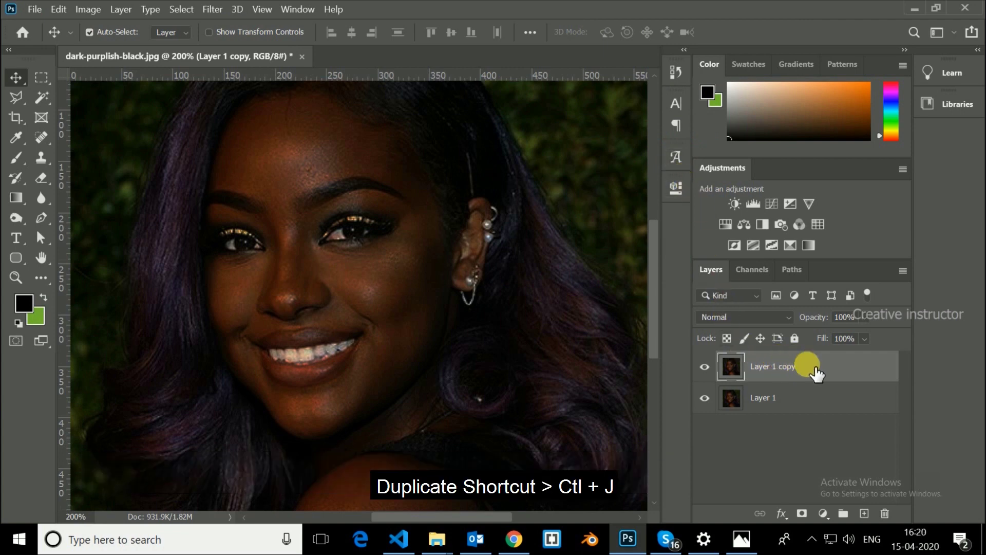
Apply a 1.2-pixel Gaussian Blur to Layer 1 copy.
left_click(209, 10)
mouse_move(223, 170)
left_click(438, 227)
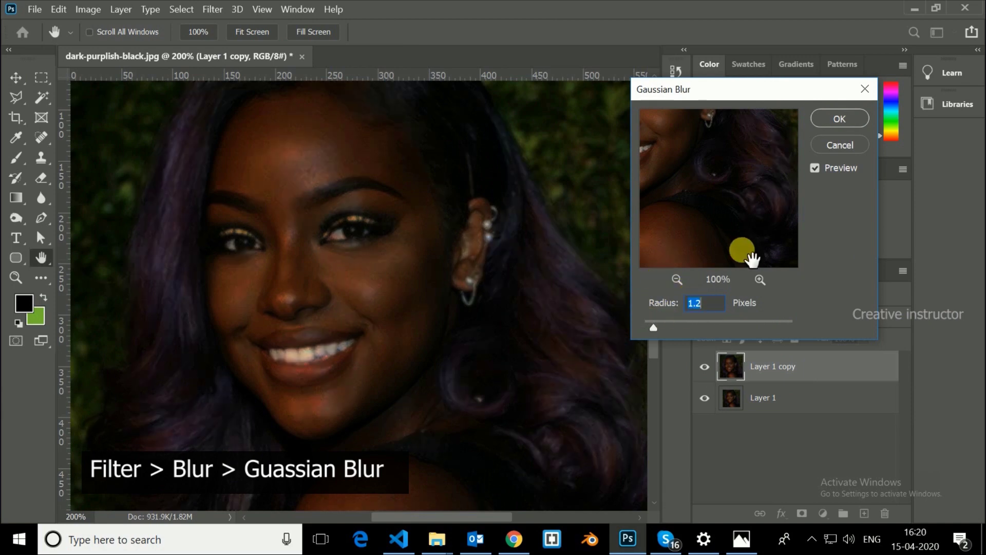
left_click(842, 120)
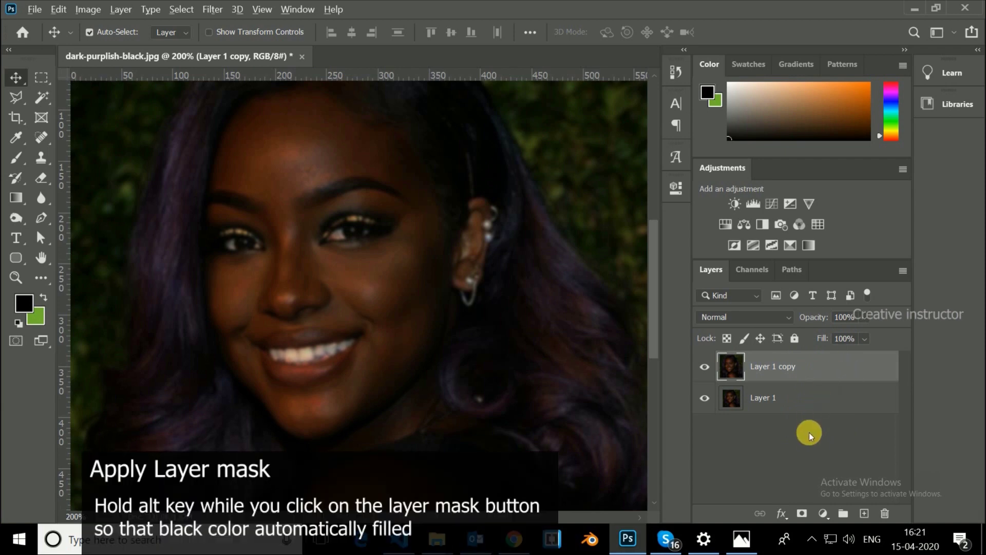
Give Layer 1 copy a black layer mask and set a 0%-hardness brush of about 50 px.
left_click(804, 515, "alt")
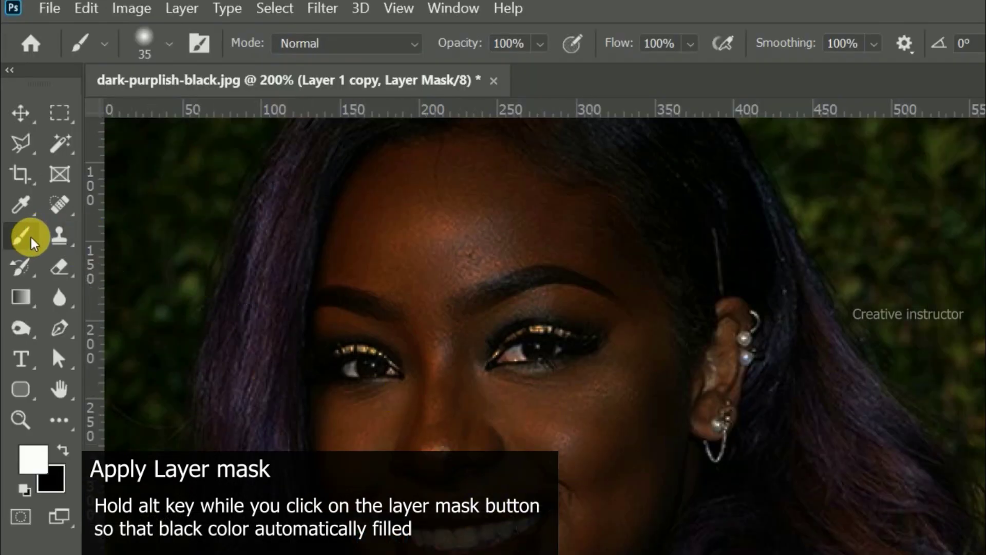
right_click(33, 244)
left_click(77, 228)
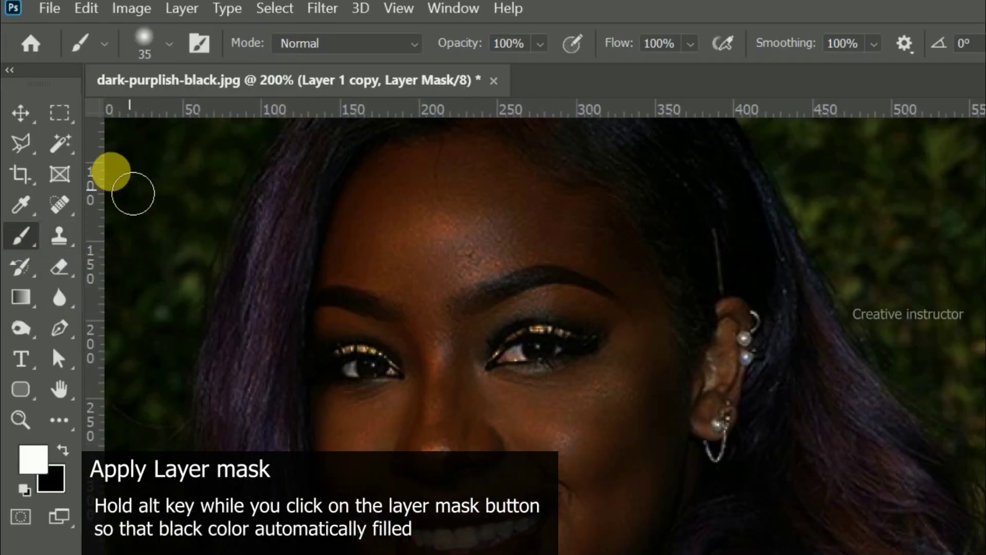
left_click(166, 46)
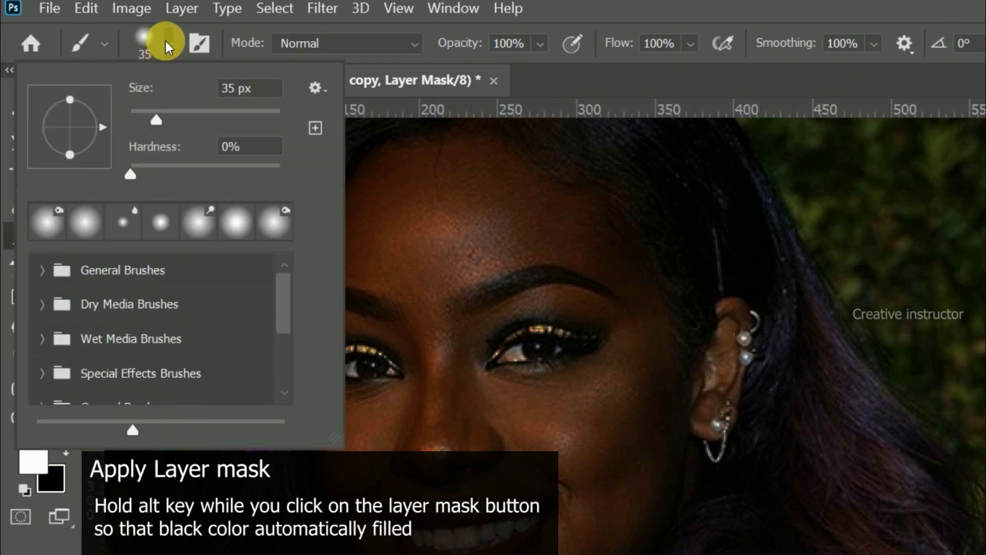
left_click(133, 175)
left_click_drag(132, 177, 127, 175)
left_click_drag(157, 121, 163, 122)
left_click(455, 224)
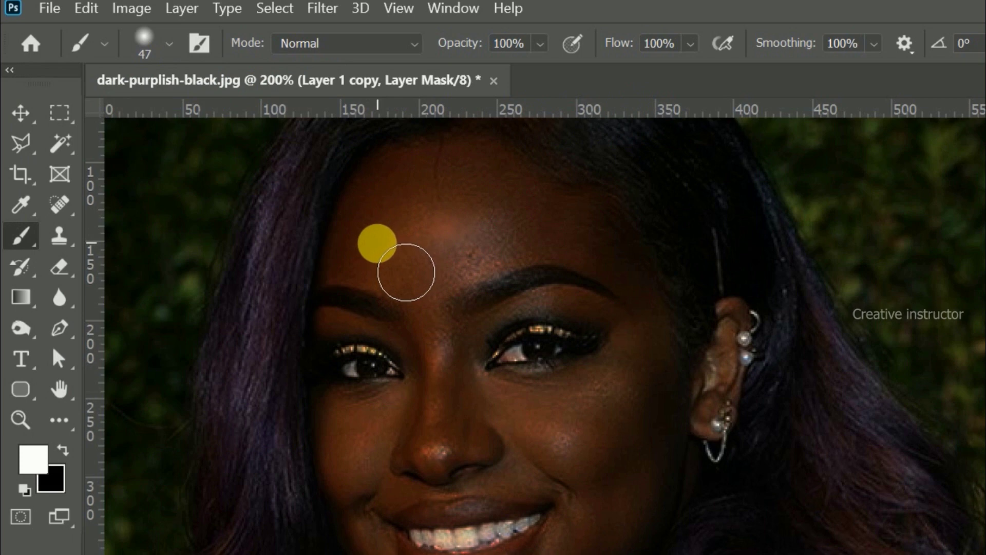
Paint the blur in over the forehead and face with a 15 px brush, and select Layer 1.
left_click(511, 214)
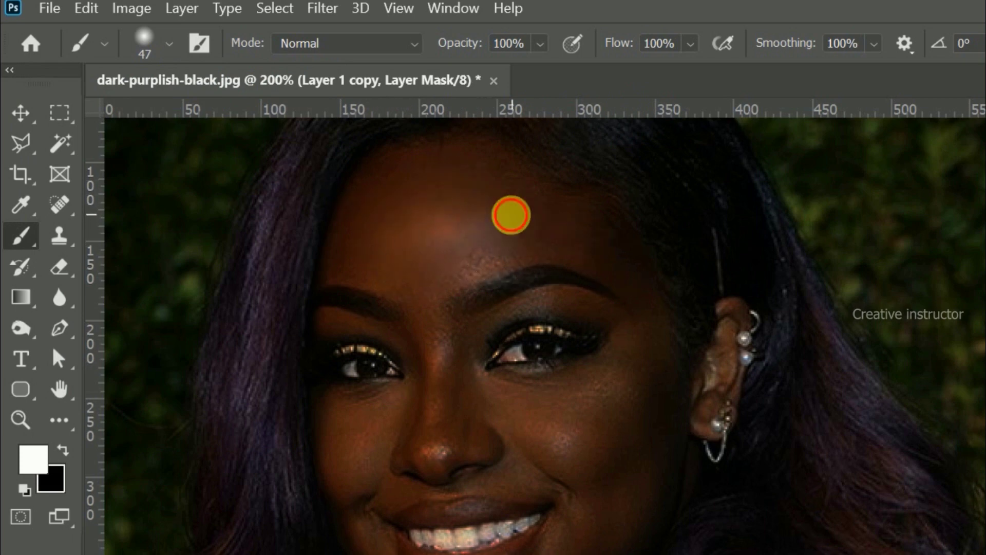
key("bracketleft")
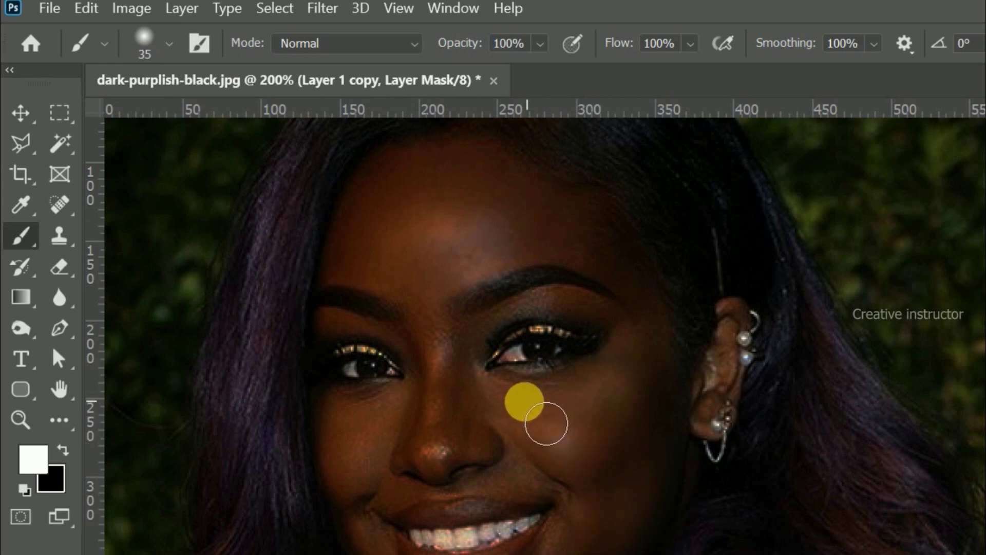
key("bracketleft")
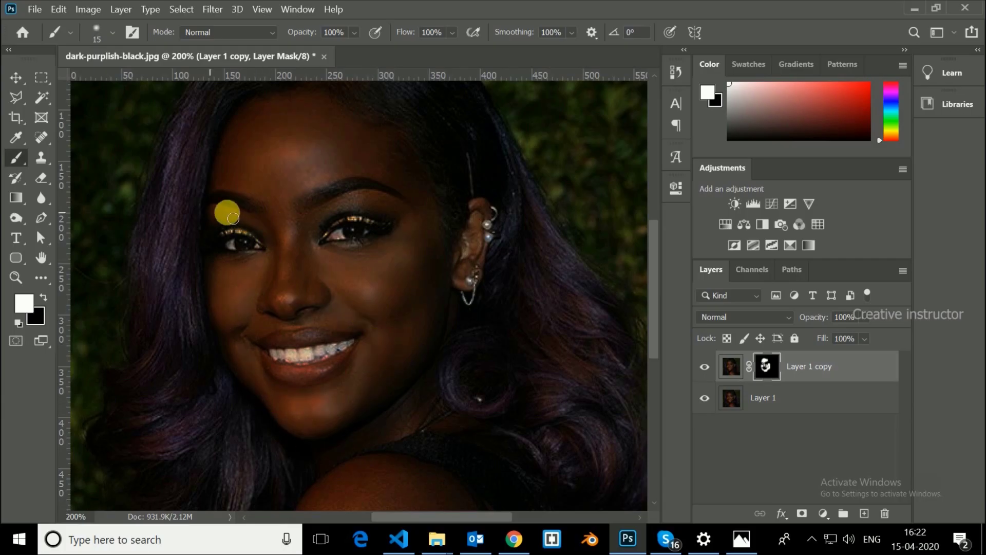
key("bracketleft")
scroll(282, 293, "up", 2)
scroll(282, 293, "right", 2)
scroll(337, 430, "down", 5)
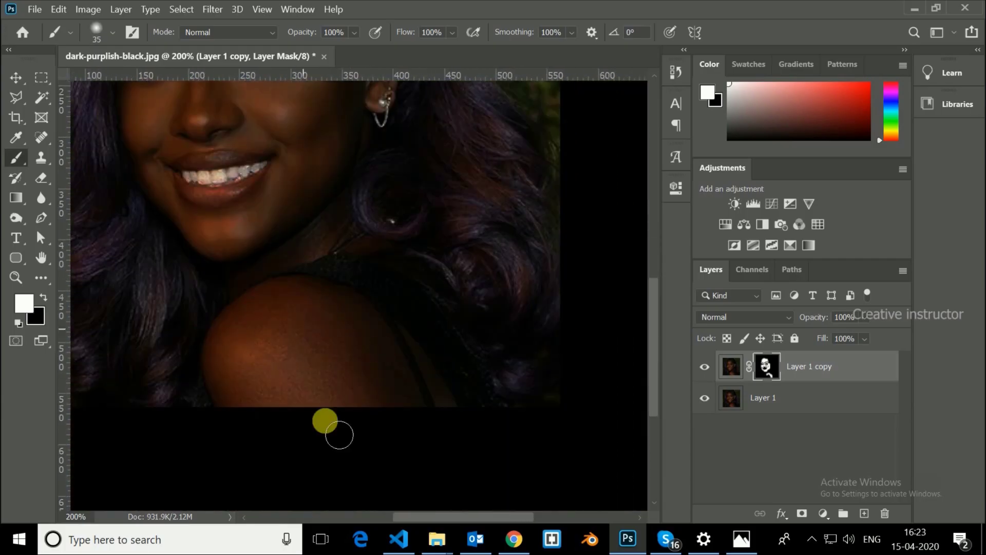
scroll(221, 305, "up", 3)
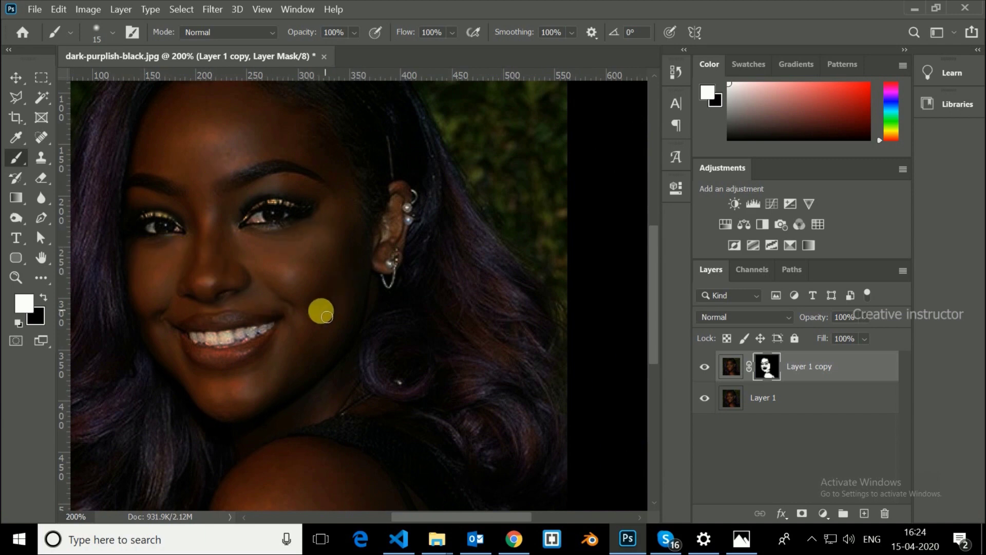
mouse_move(269, 326)
left_mouse_down()
mouse_move(392, 342)
mouse_move(367, 379)
left_mouse_up()
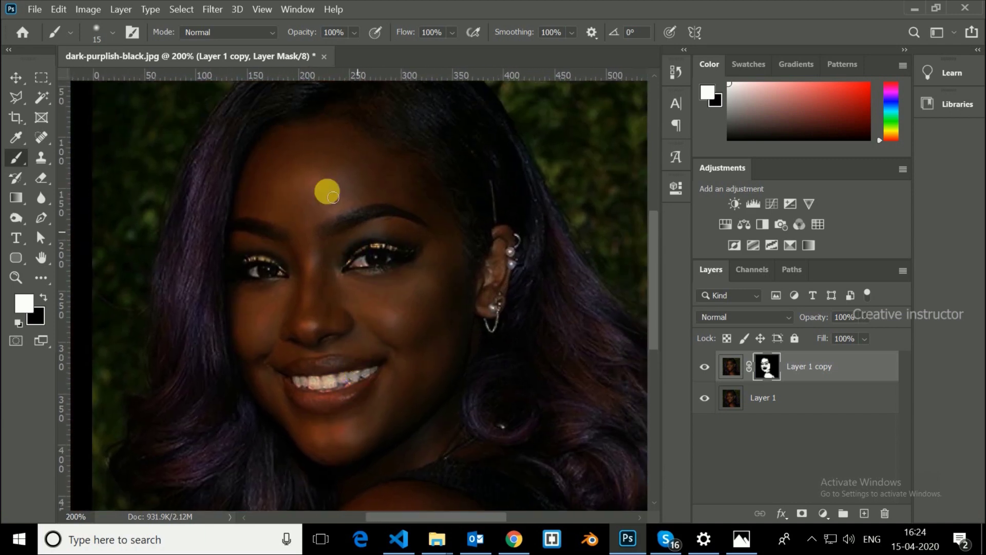
mouse_move(319, 418)
left_mouse_down()
mouse_move(315, 352)
mouse_move(253, 356)
left_mouse_up()
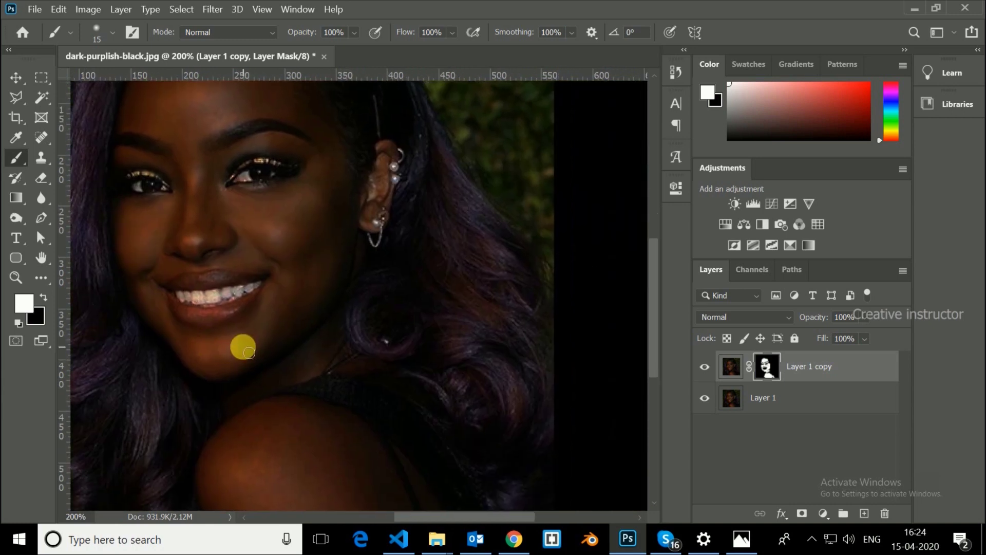
left_click(798, 399)
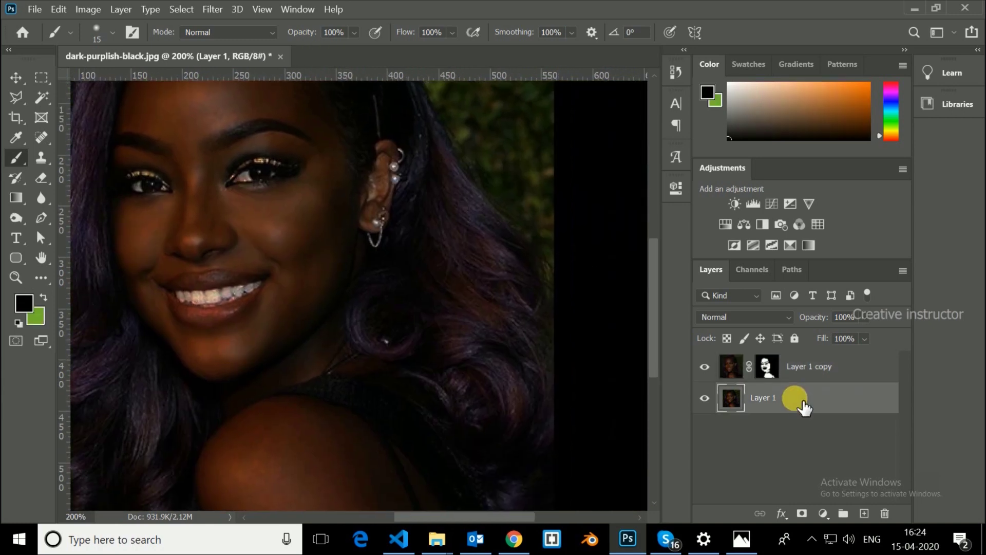
Merge Layer 1 and Layer 1 copy into a single Layer 1 copy.
left_click(809, 373, "shift")
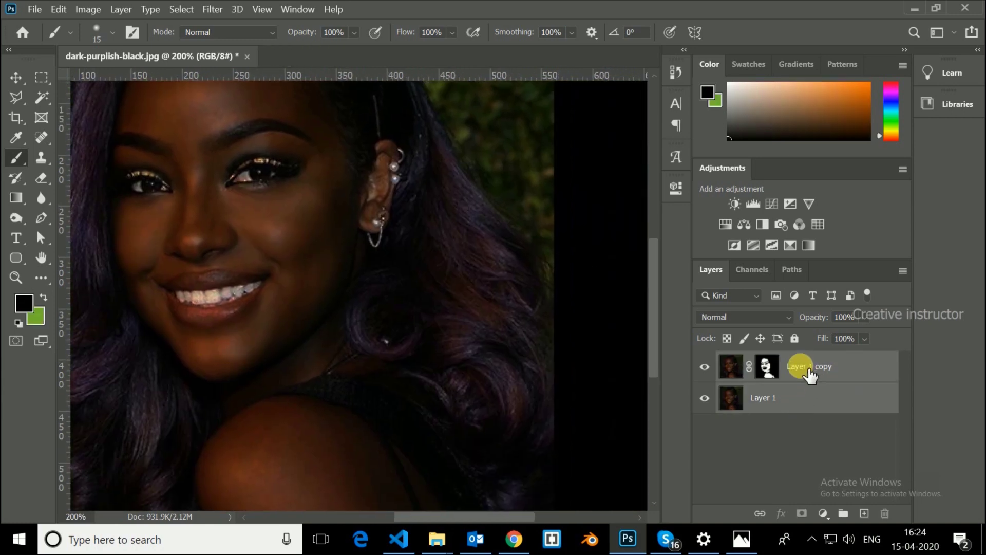
right_click(814, 379)
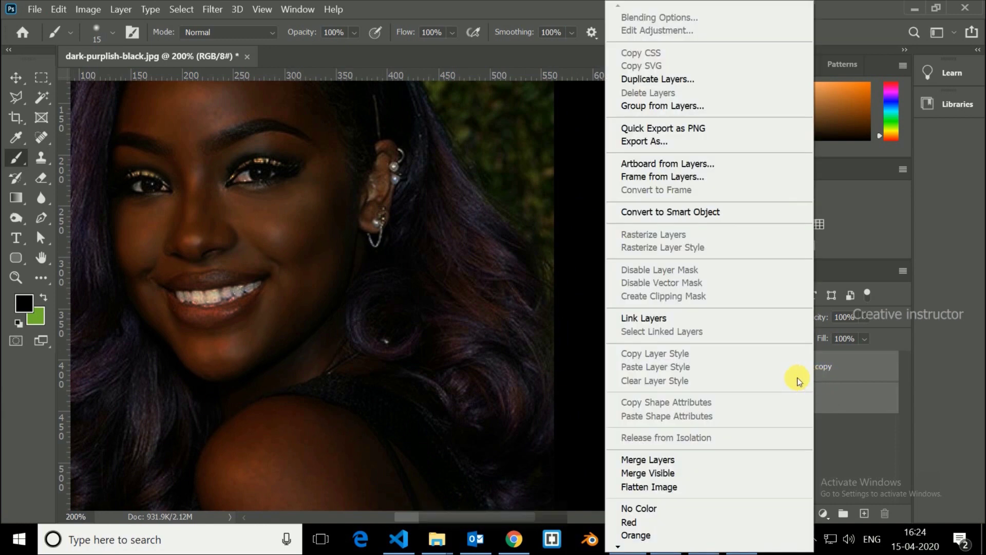
left_click(669, 461)
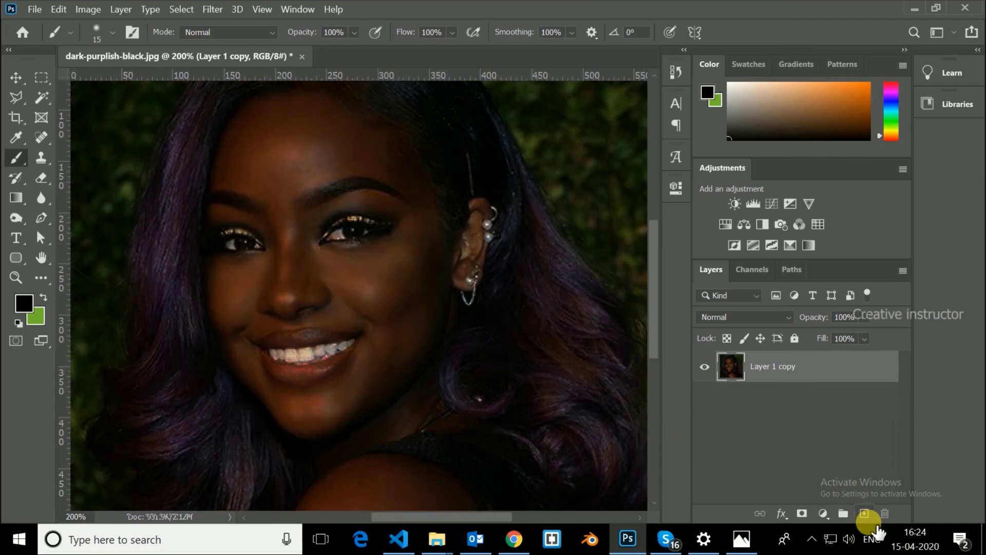
Add a new empty layer and make white the brush's foreground colour.
left_click(864, 514)
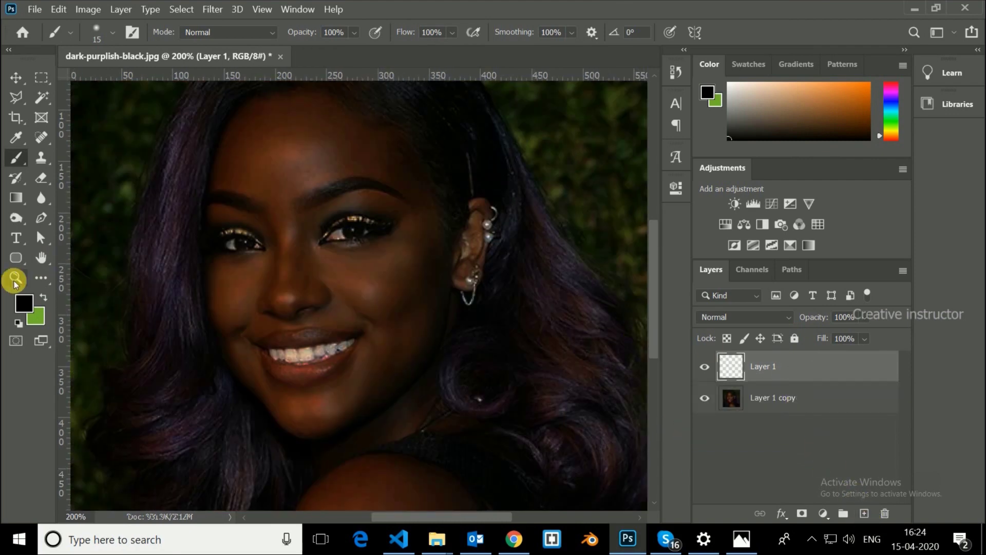
left_click(23, 303)
left_click_drag(614, 275, 557, 217)
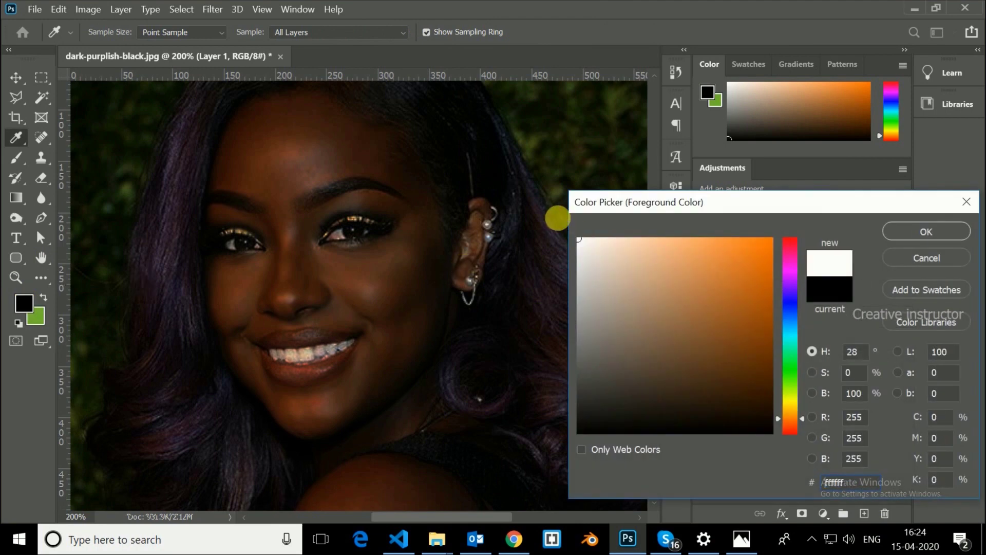
left_click(926, 232)
key("b")
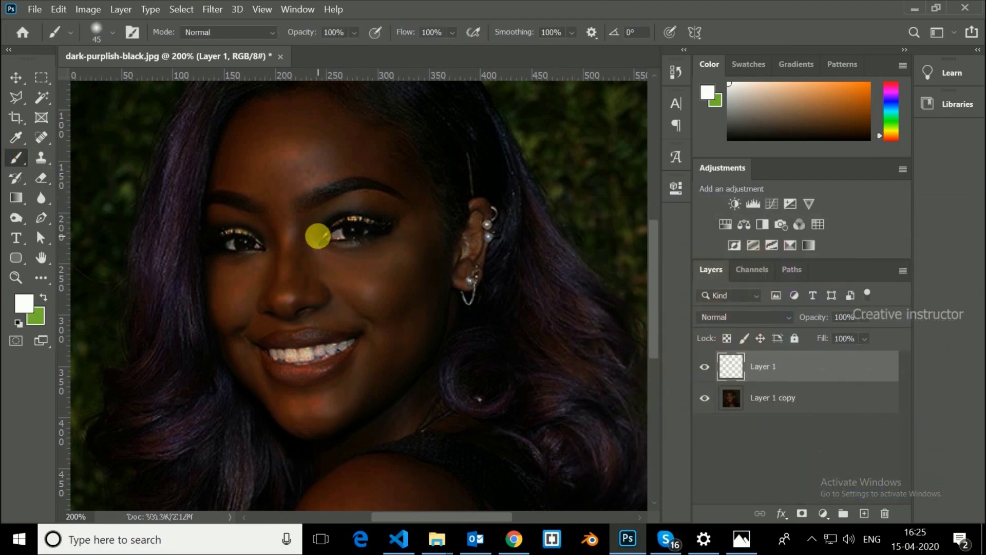
Paint white over the face and ear with a 90 px brush, then zoom out.
key("bracketright")
key("bracketright")
key("bracketright")
mouse_move(300, 137)
left_mouse_down()
mouse_move(342, 309)
mouse_move(305, 134)
mouse_move(297, 402)
mouse_move(412, 294)
mouse_move(337, 451)
mouse_move(335, 312)
mouse_move(404, 337)
mouse_move(264, 468)
left_mouse_up()
key("bracketleft")
key("bracketleft")
key("bracketleft")
left_click(346, 274)
mouse_move(357, 313)
left_mouse_down()
mouse_move(360, 284)
mouse_move(319, 319)
mouse_move(323, 375)
left_mouse_up()
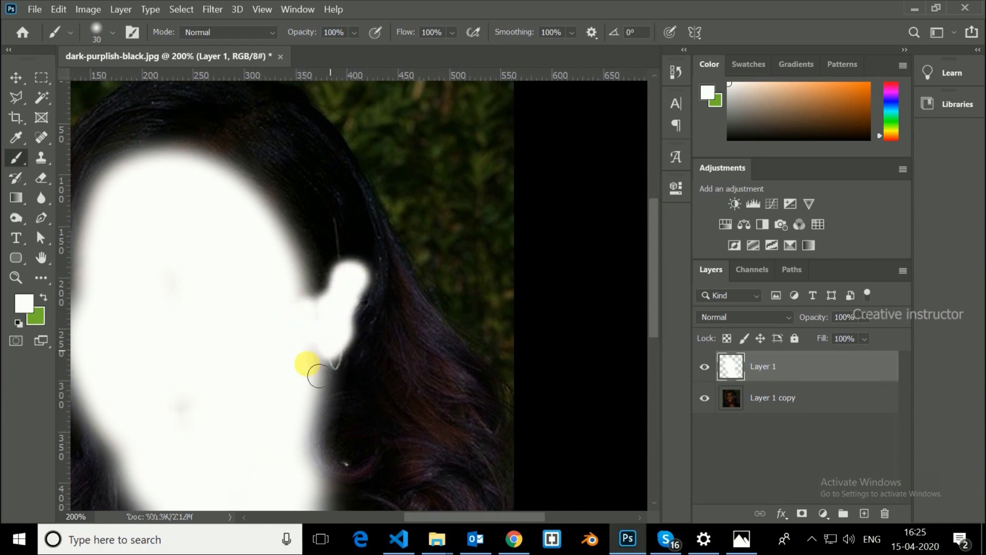
left_click_drag(258, 455, 311, 326)
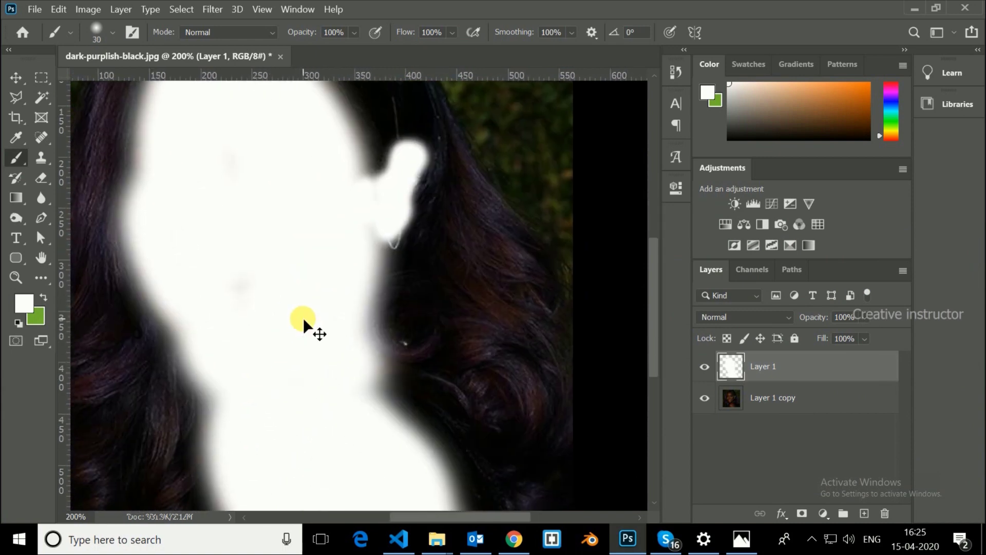
key("ctrl+minus")
Blend the white layer as Overlay and merge it with Layer 1 copy into Layer 1.
left_click(790, 318)
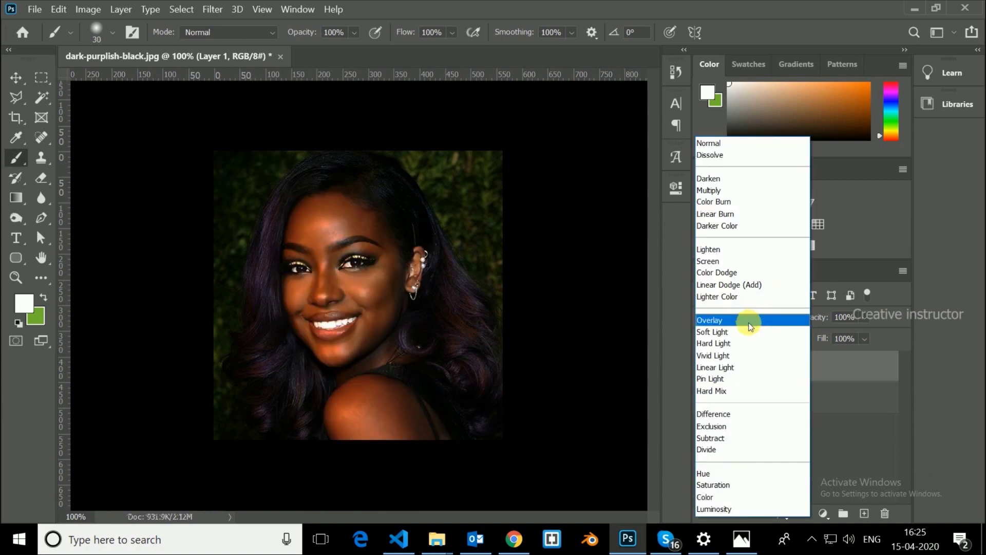
left_click(750, 323)
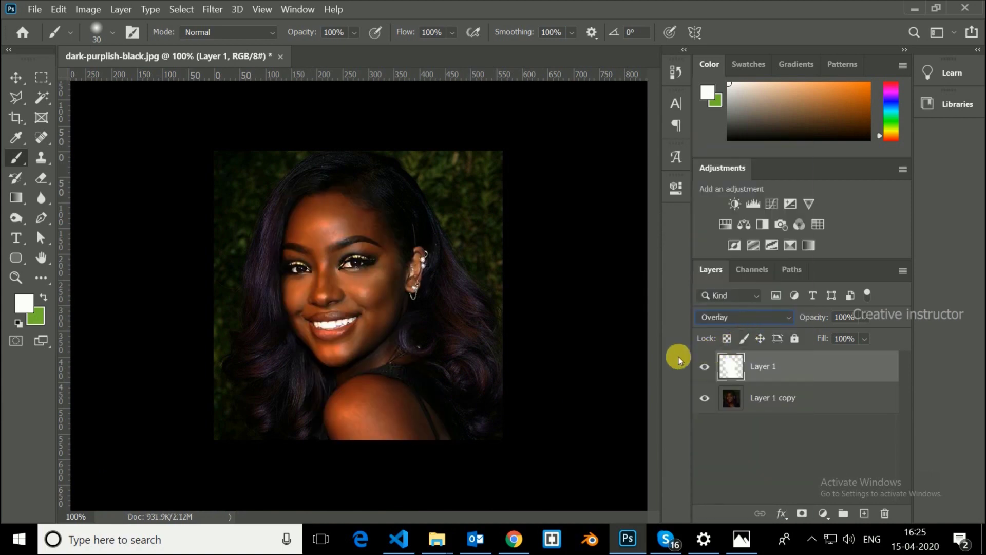
scroll(307, 317, "up", 2)
key("v")
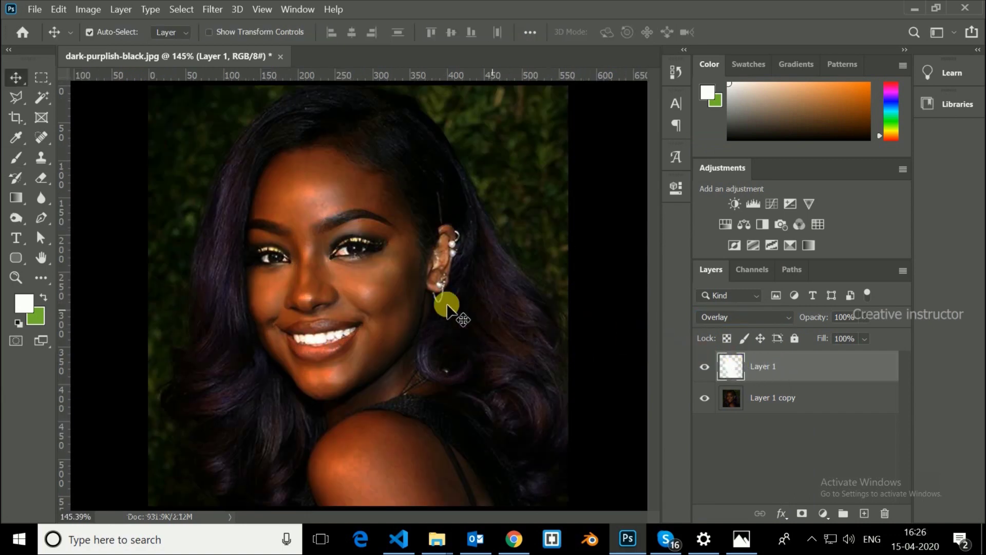
left_click(816, 402)
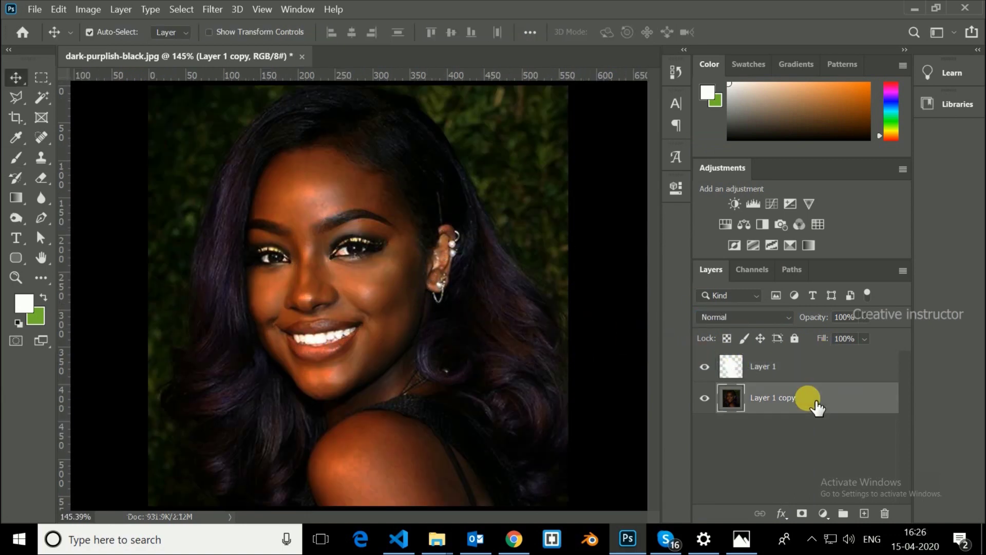
left_click(804, 373, "shift")
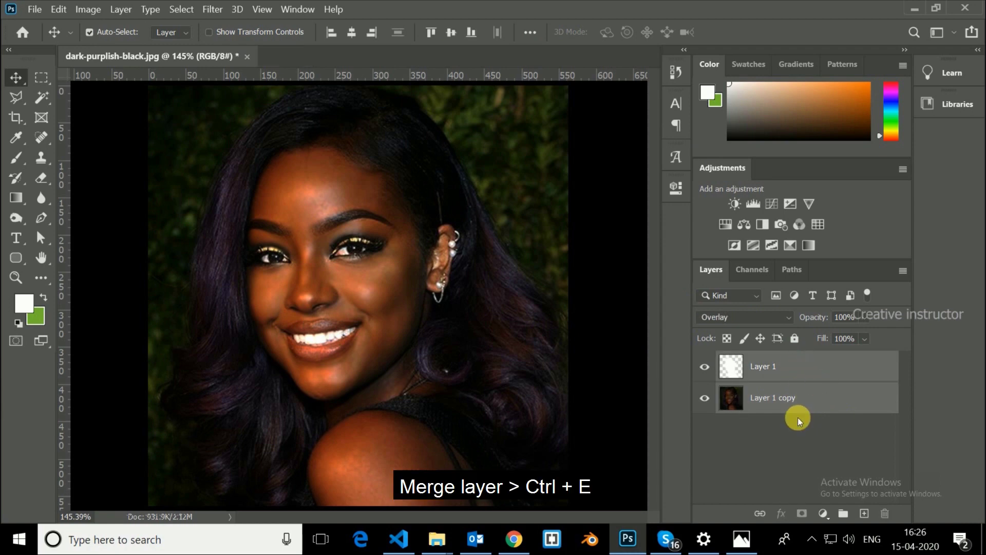
key("ctrl+e")
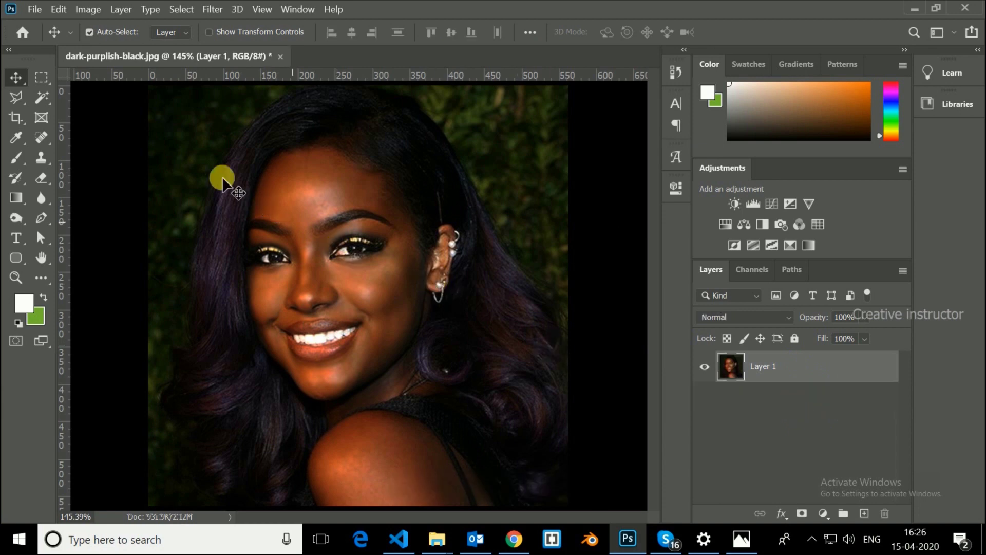
Brighten the portrait with a Curves point raised to about 86 input, 117 output.
left_click(90, 10)
mouse_move(112, 44)
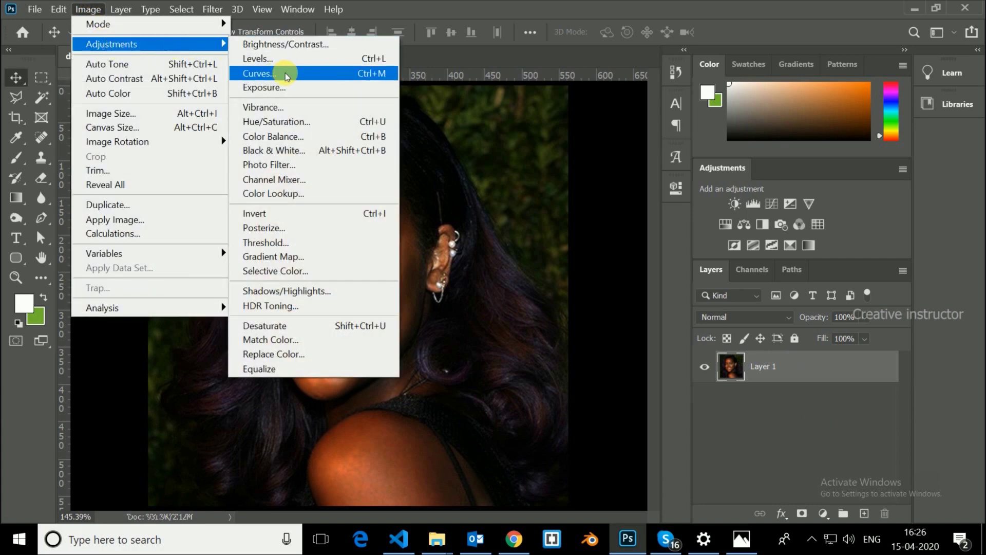
left_click(288, 76)
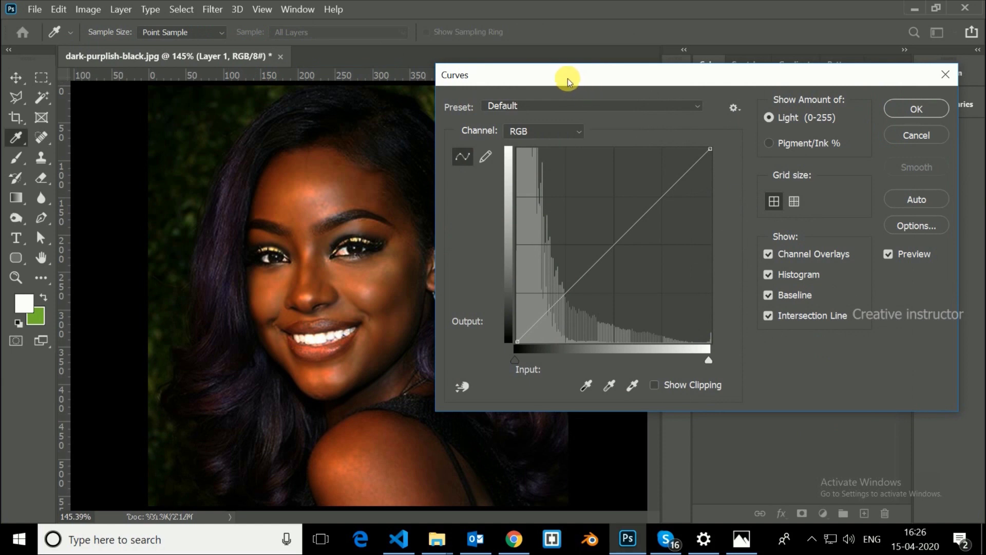
left_click_drag(573, 80, 628, 132)
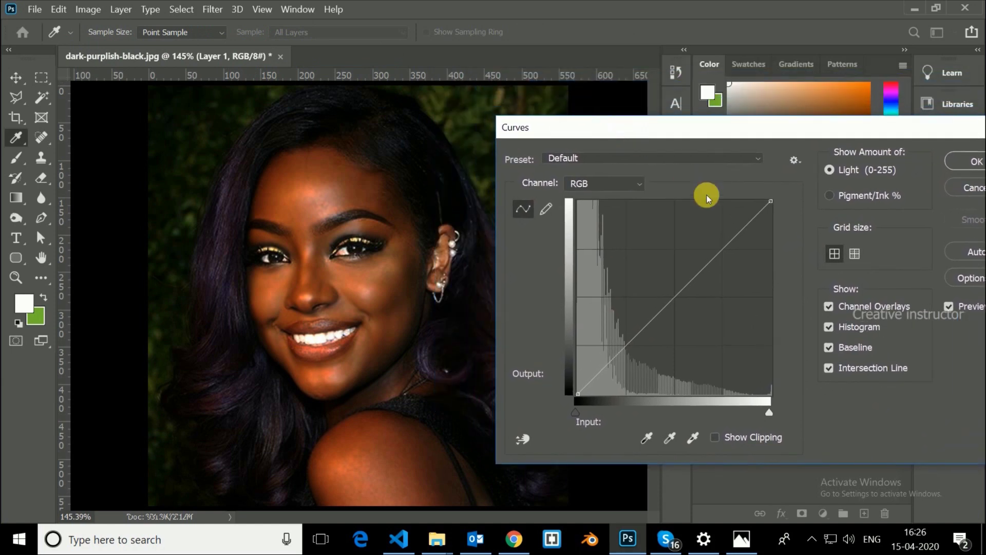
mouse_move(655, 317)
left_mouse_down()
mouse_move(651, 308)
mouse_move(658, 314)
left_mouse_up()
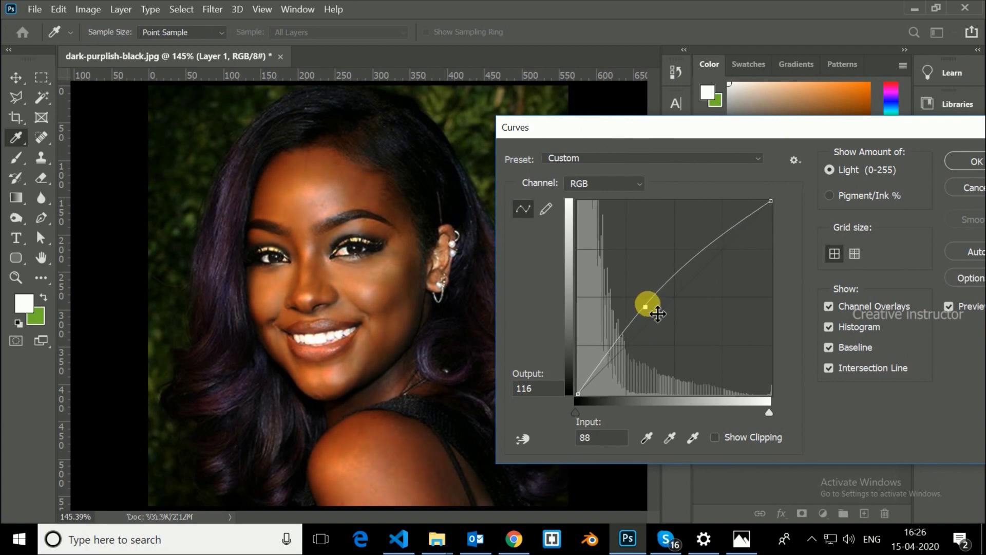
left_click(953, 161)
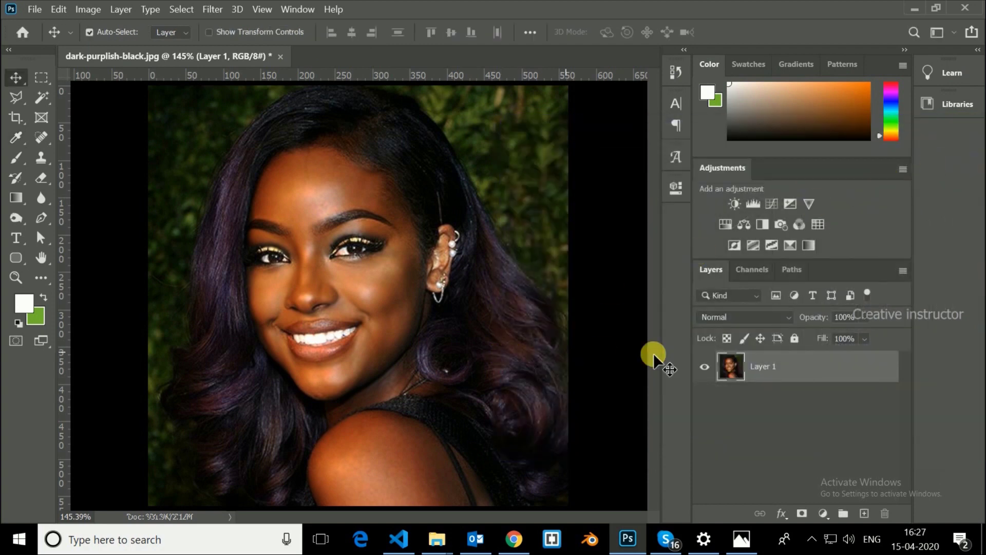
Create Layer 2 and sample the cheek's skin tone as the paint colour.
left_click(865, 514)
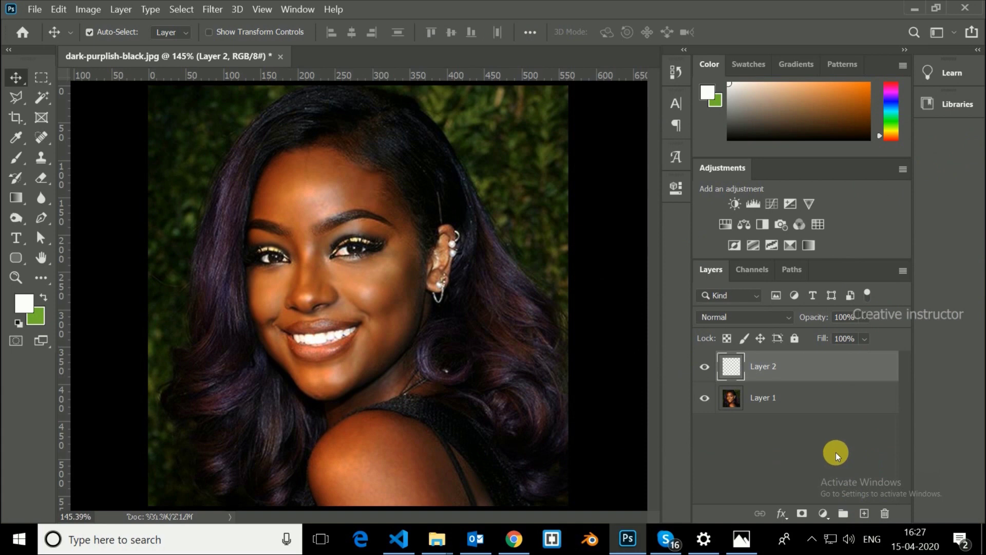
left_click(15, 137)
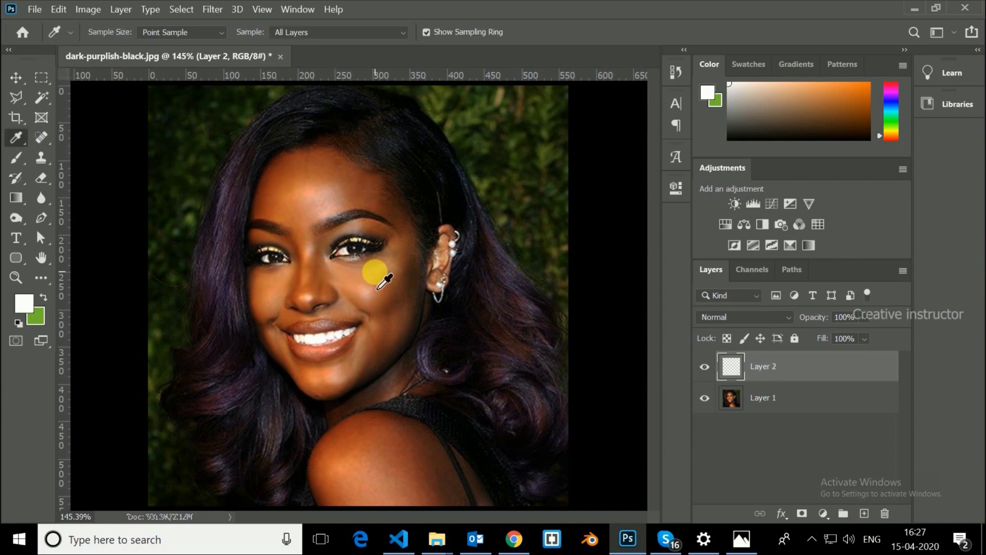
left_click(374, 272)
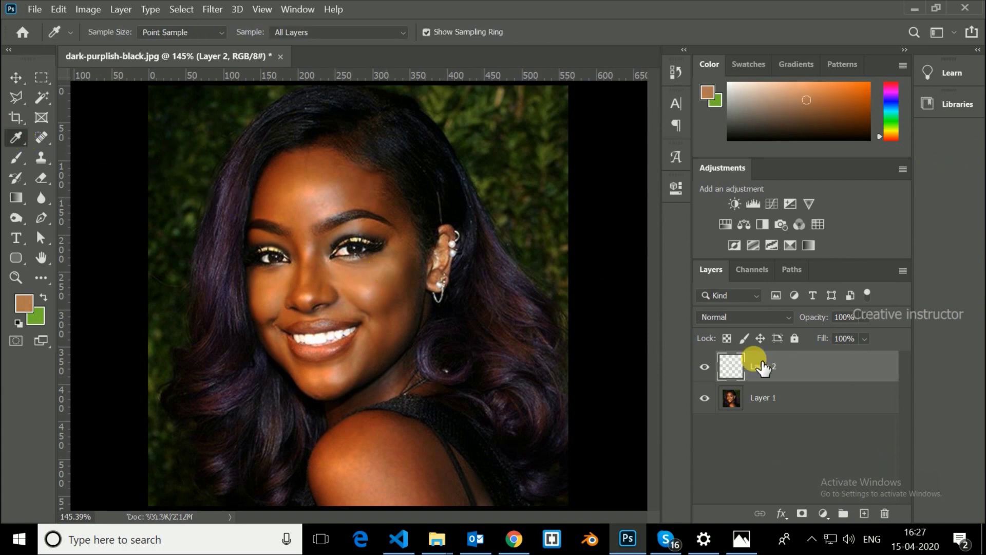
left_click(17, 160)
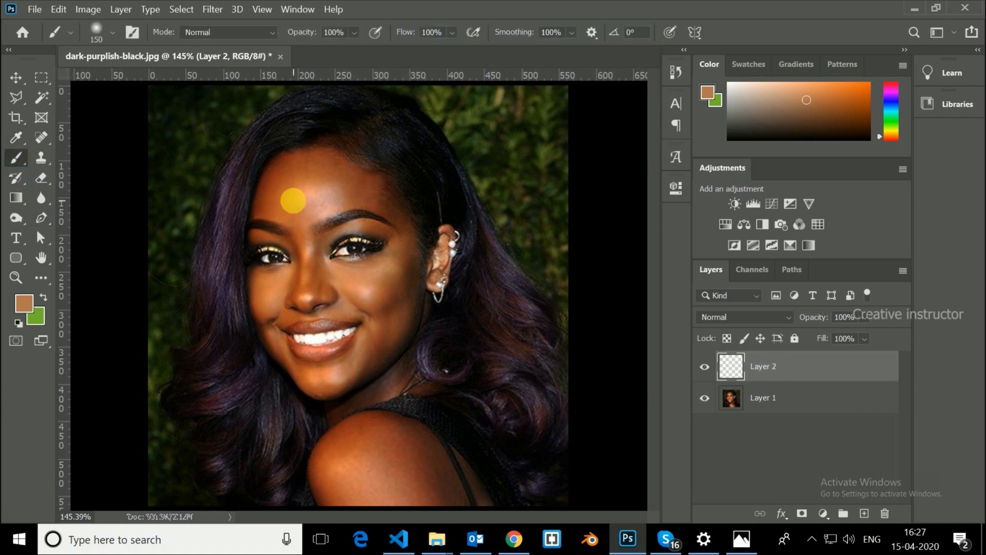
Paint skin tone over the face, neck, shoulder and ear with a 150 px brush.
key("bracketright")
key("bracketright")
key("bracketright")
mouse_move(312, 186)
left_mouse_down()
mouse_move(370, 293)
mouse_move(362, 392)
mouse_move(291, 229)
mouse_move(362, 426)
left_mouse_up()
left_click_drag(407, 471, 380, 373)
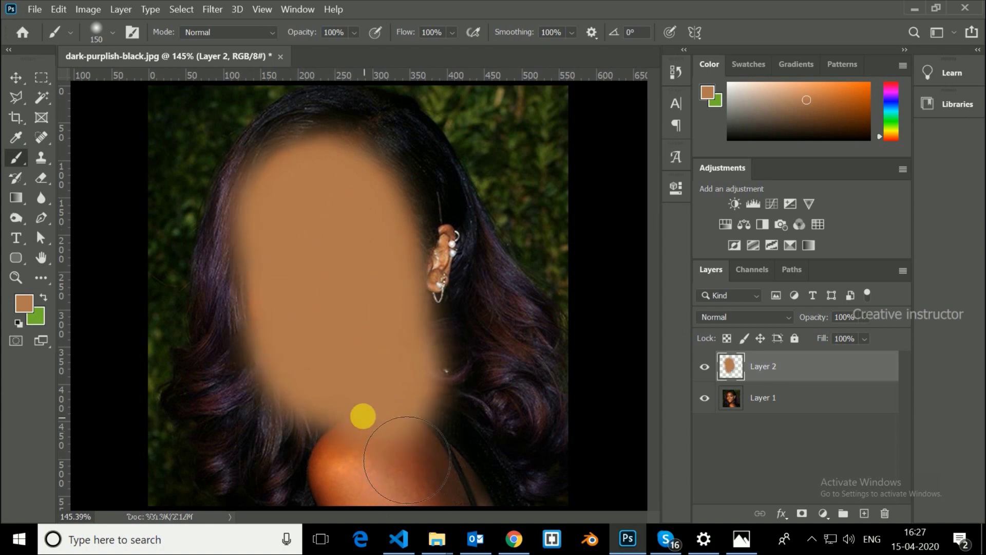
key("bracketleft")
key("bracketleft")
key("bracketleft")
key("bracketleft")
left_click_drag(443, 227, 436, 293)
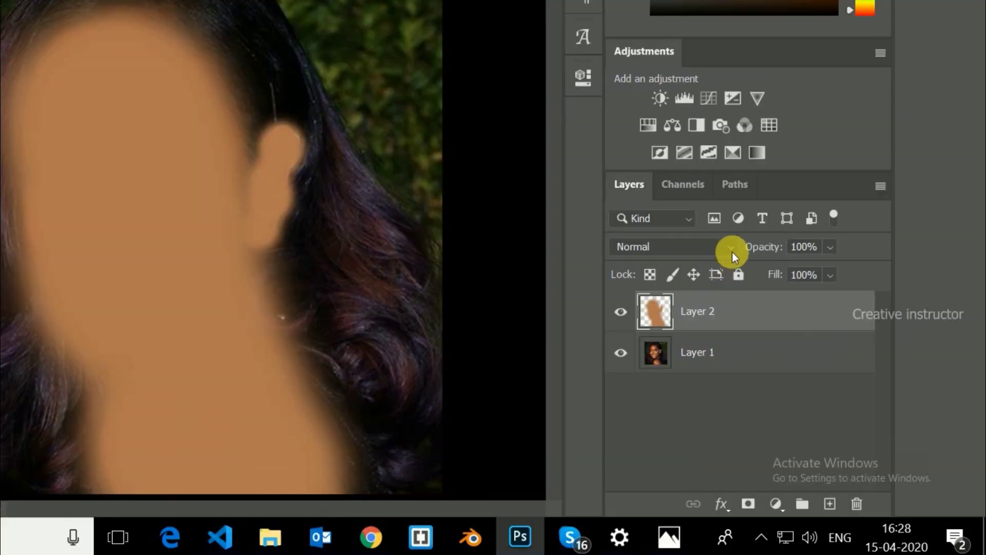
Set Layer 2 to Screen blending at 90% opacity and add a layer mask.
left_click(788, 317)
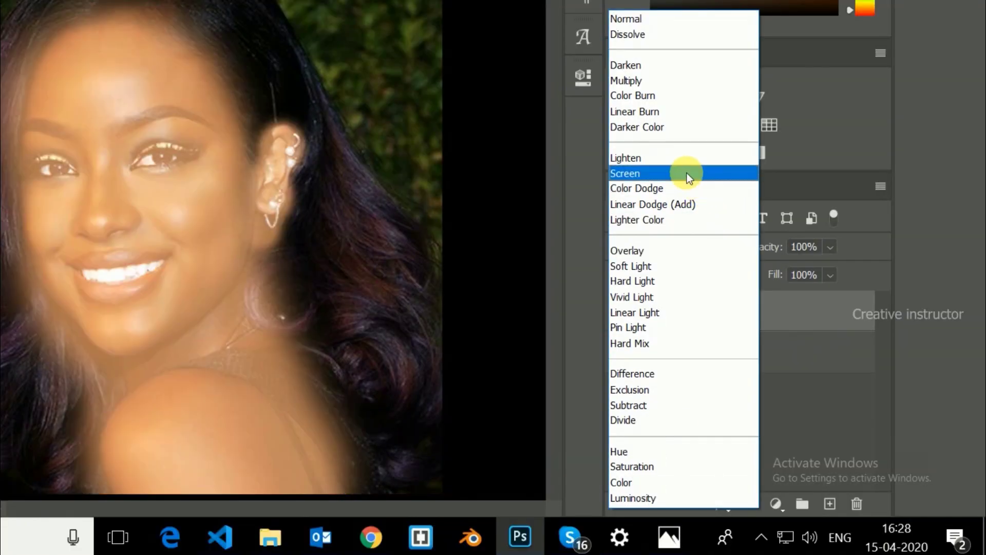
left_click(686, 173)
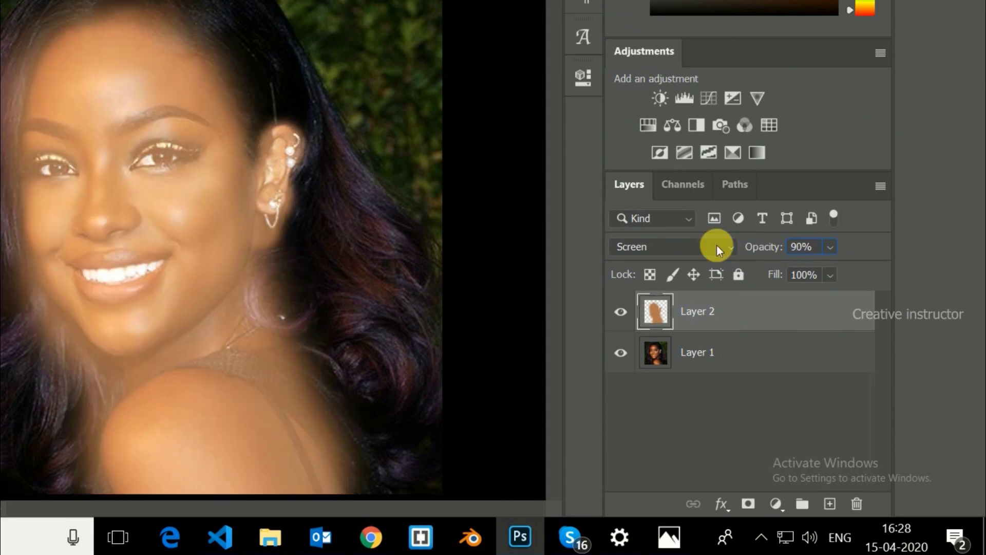
type("90")
left_click(816, 331)
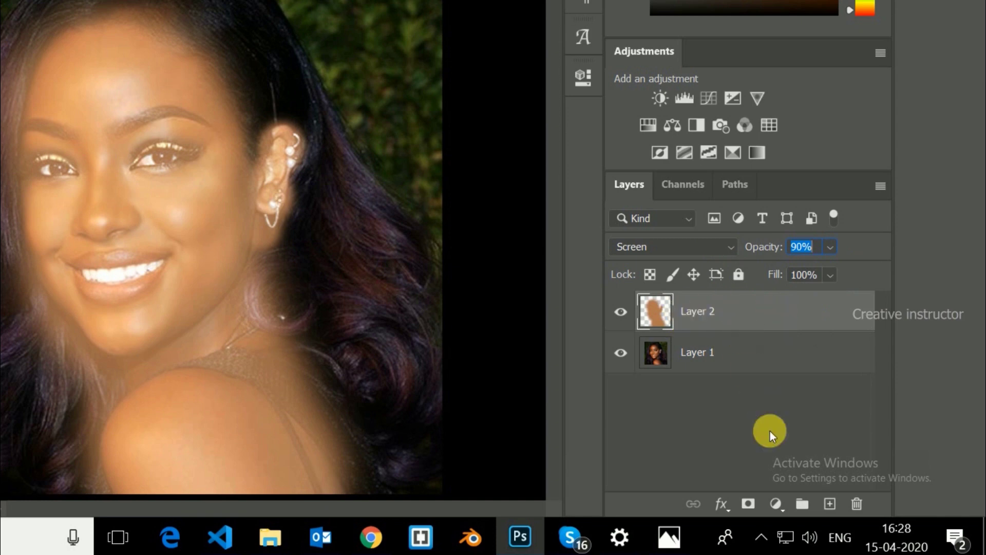
left_click(748, 504)
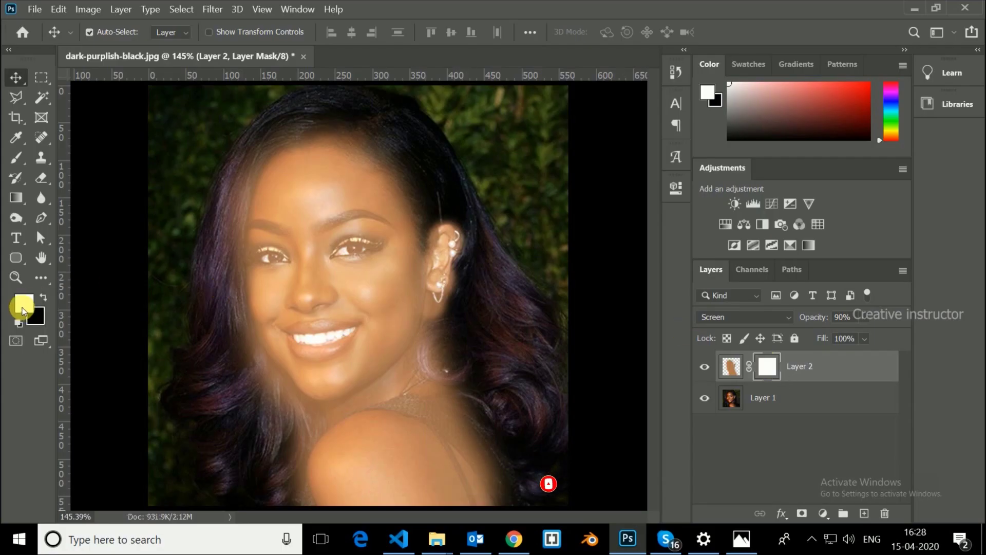
Set the foreground colour to black and fill Layer 2's mask with it.
left_click(24, 310)
left_click_drag(639, 337, 544, 445)
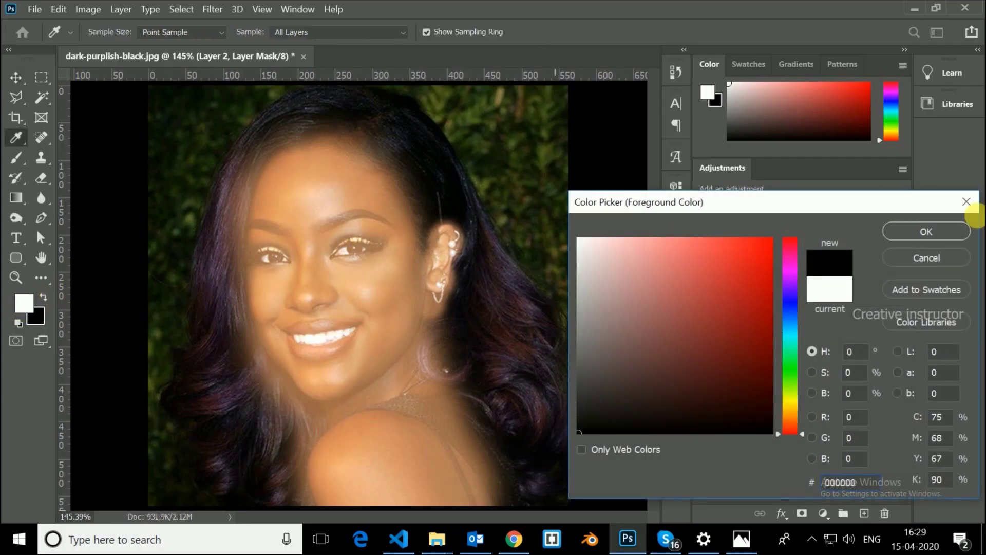
left_click(918, 232)
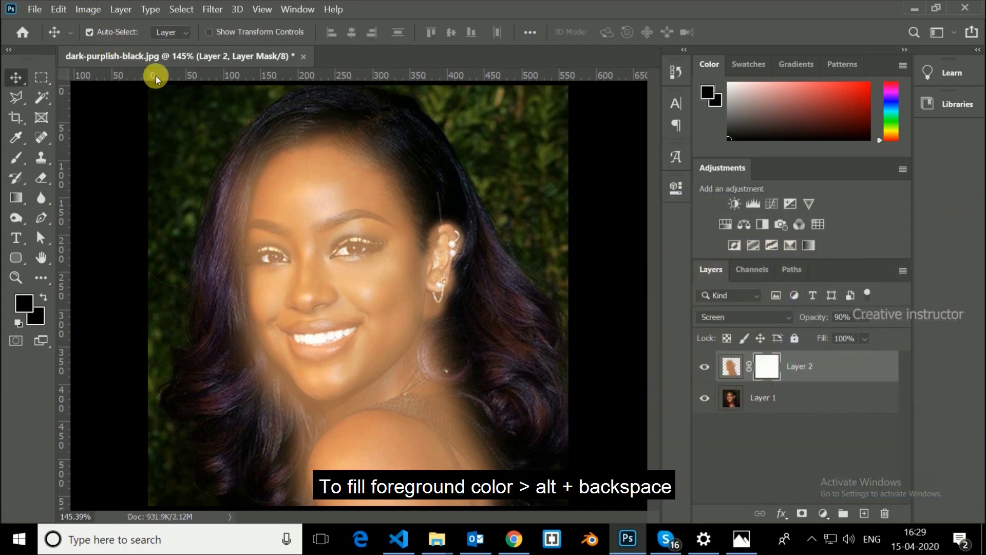
key("alt+BackSpace")
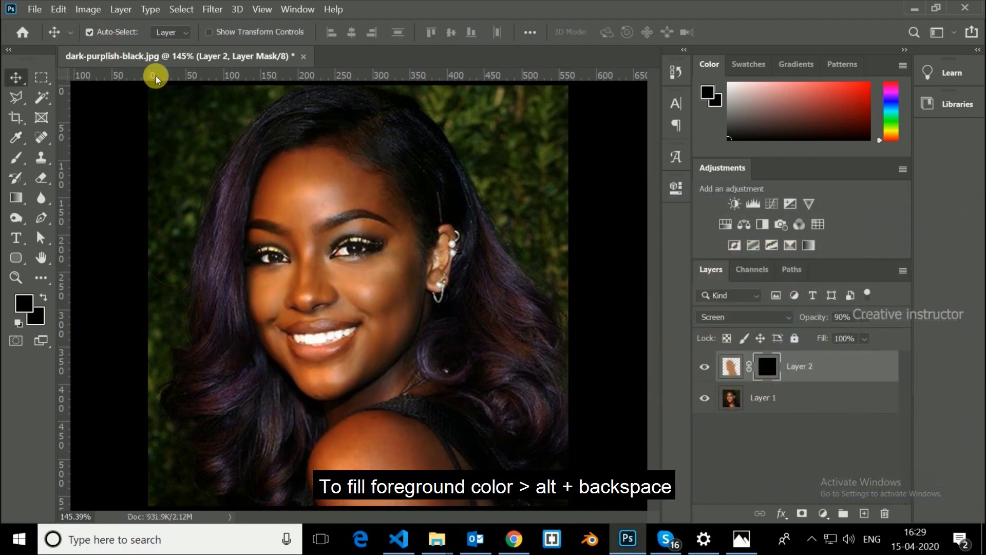
left_click(19, 159)
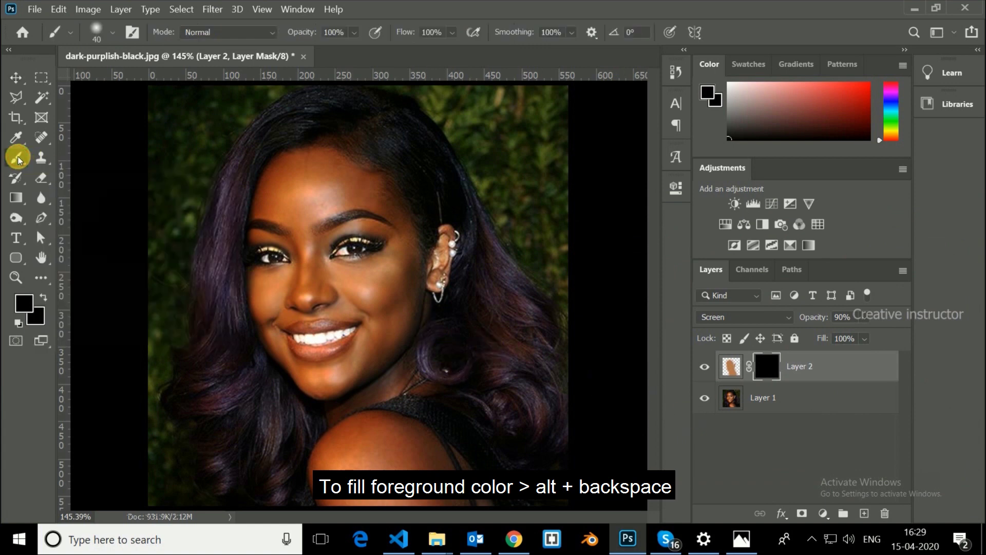
With white, paint Layer 2's mask over the forehead, face and jawline to reveal the warm tone.
left_click(23, 302)
type("ffffff")
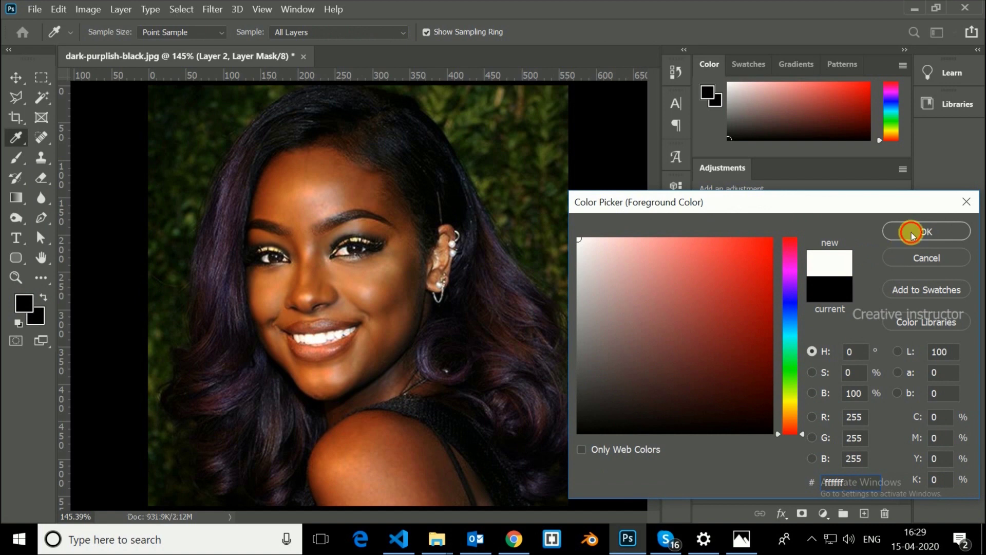
left_click(912, 232)
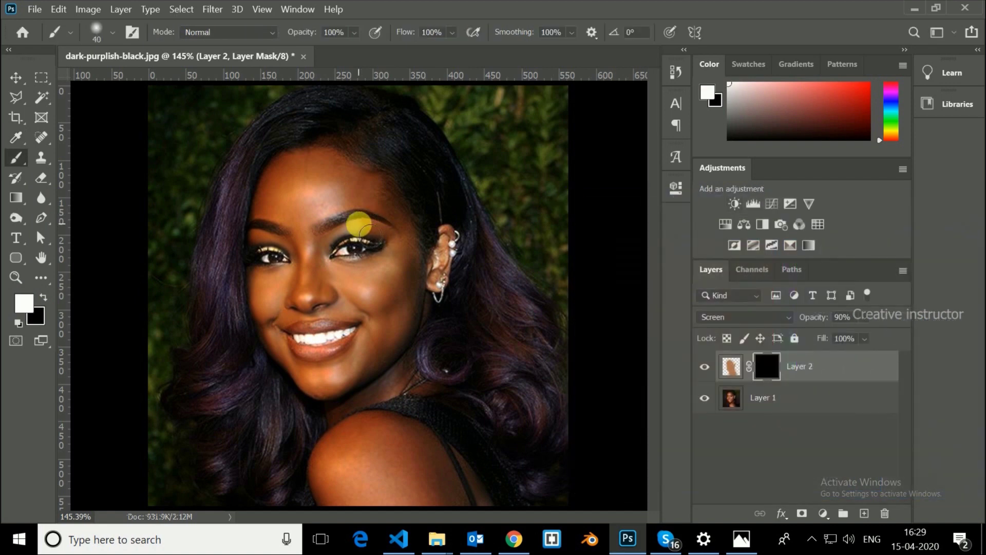
key("bracketright")
key("bracketright")
mouse_move(369, 234)
left_mouse_down()
mouse_move(368, 201)
mouse_move(298, 219)
mouse_move(408, 216)
mouse_move(399, 302)
mouse_move(352, 275)
mouse_move(371, 294)
mouse_move(254, 280)
mouse_move(301, 205)
mouse_move(341, 242)
mouse_move(368, 229)
left_mouse_up()
key("bracketright")
key("bracketright")
key("bracketleft")
key("bracketleft")
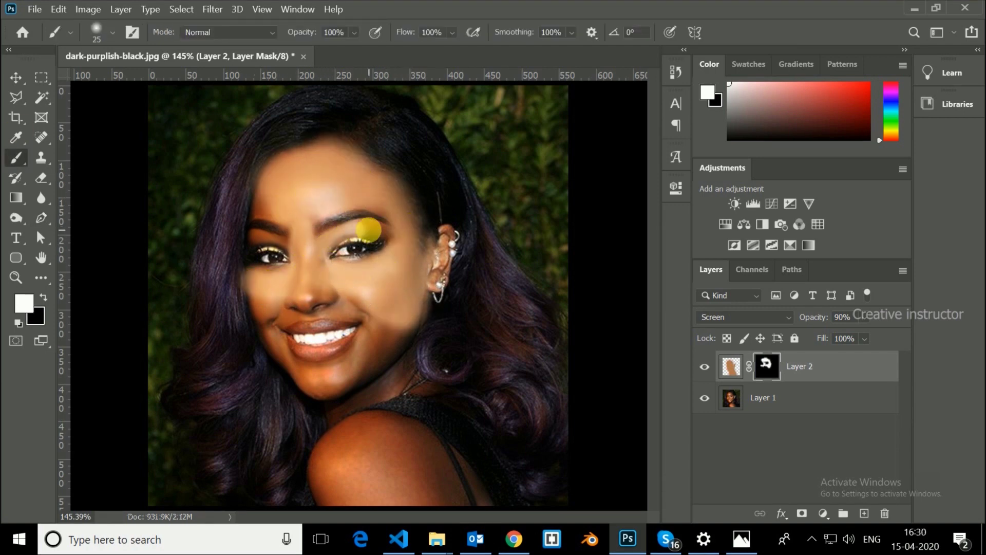
mouse_move(282, 209)
left_mouse_down()
mouse_move(237, 237)
mouse_move(242, 227)
mouse_move(284, 325)
mouse_move(335, 386)
mouse_move(301, 400)
mouse_move(290, 384)
mouse_move(396, 324)
mouse_move(269, 302)
mouse_move(293, 286)
mouse_move(297, 318)
mouse_move(379, 331)
mouse_move(260, 308)
mouse_move(348, 423)
mouse_move(378, 499)
mouse_move(425, 476)
mouse_move(368, 370)
left_mouse_up()
key("bracketright")
key("bracketleft")
key("bracketright")
key("bracketright")
key("bracketright")
key("bracketright")
Switch to black and paint over the left hair to hide the warm tone there.
left_click(545, 432)
left_click(907, 259)
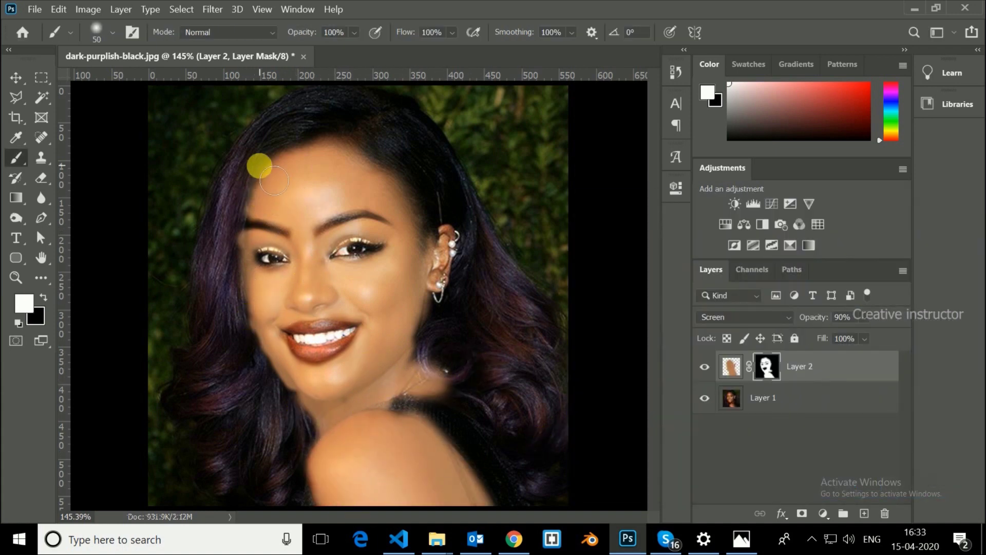
left_click(26, 304)
left_click(579, 420)
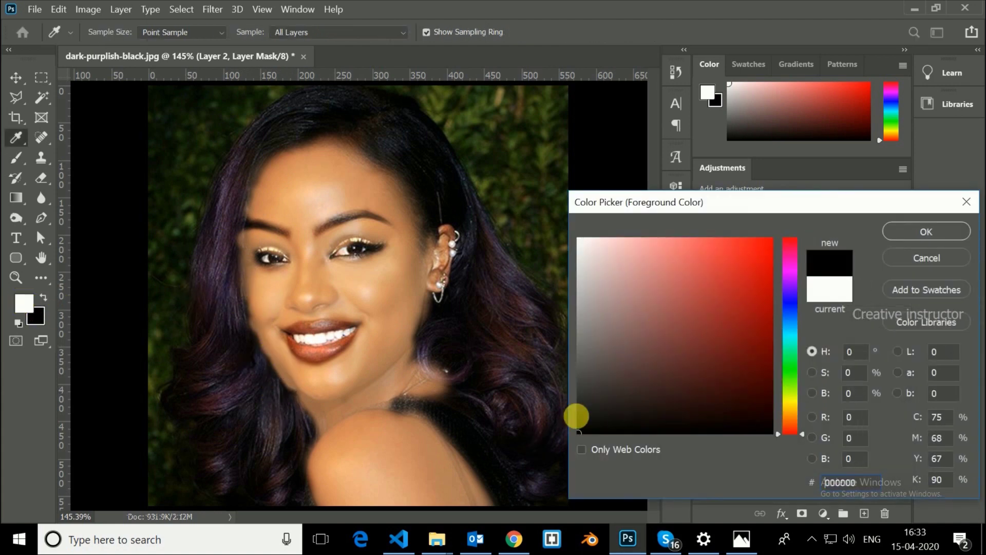
key("Return")
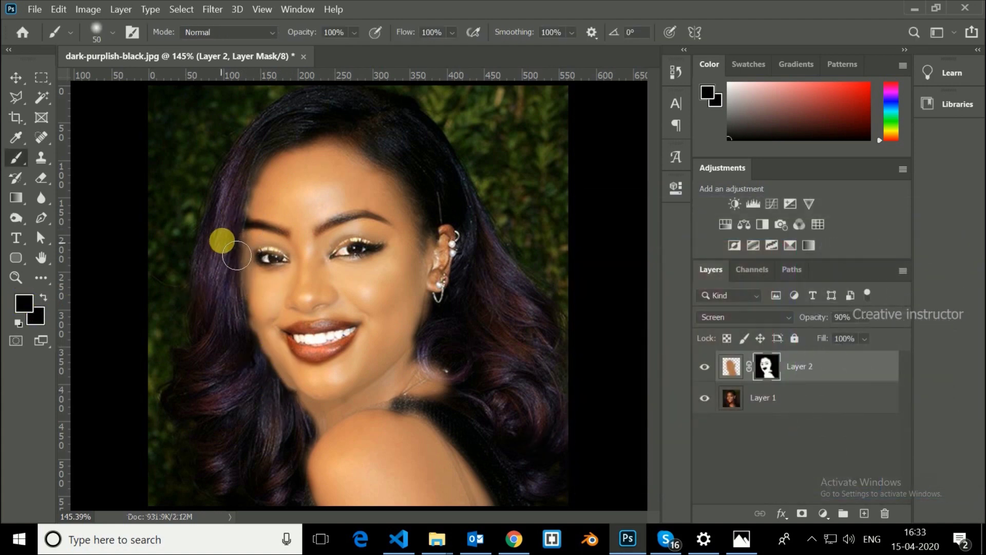
mouse_move(237, 255)
left_mouse_down()
mouse_move(256, 353)
mouse_move(288, 414)
mouse_move(292, 473)
mouse_move(418, 403)
left_mouse_up()
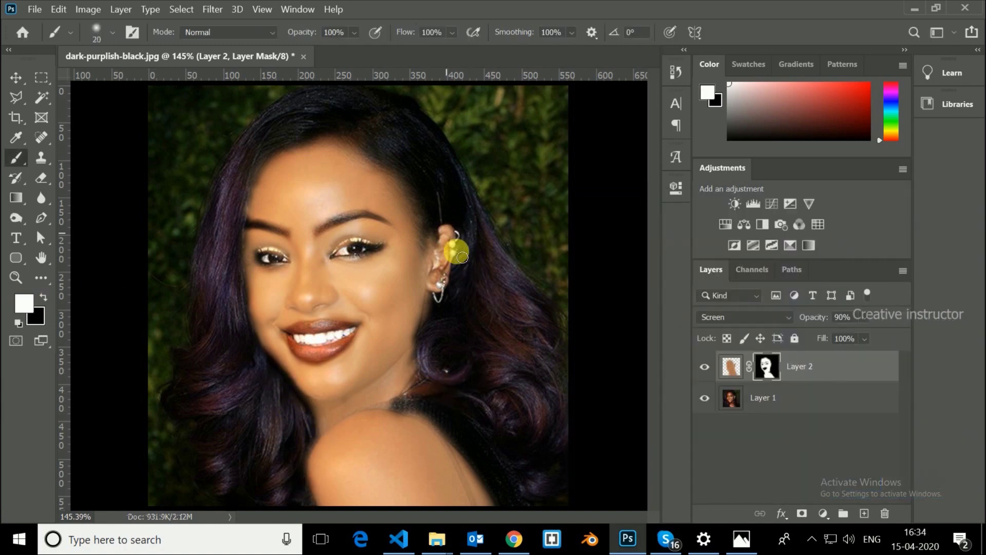
left_click(24, 304)
left_click(579, 433)
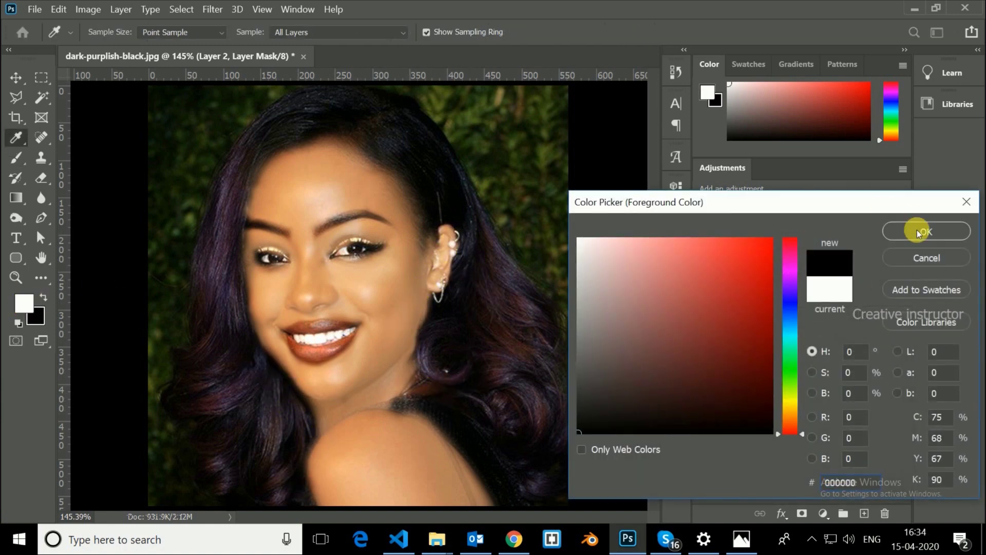
left_click(923, 232)
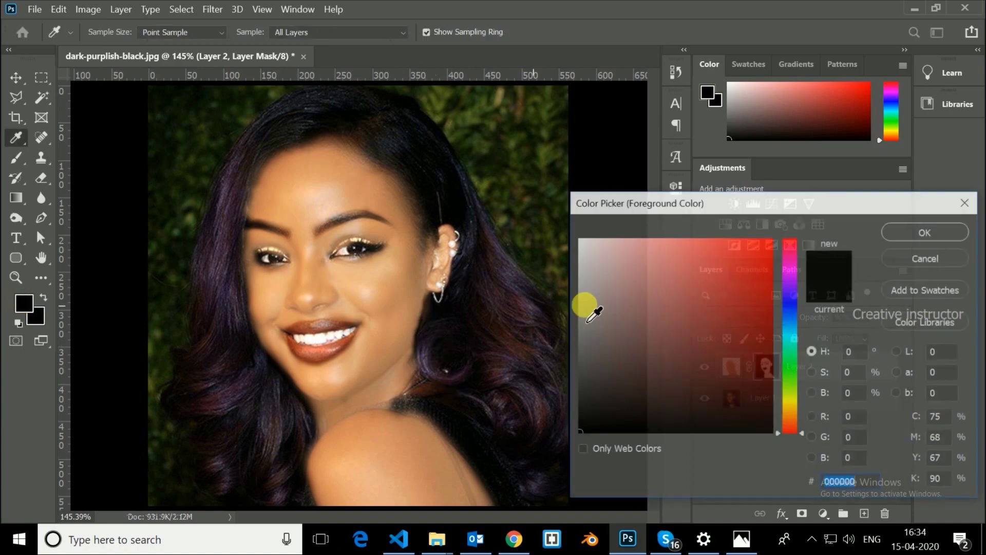
left_click(898, 232)
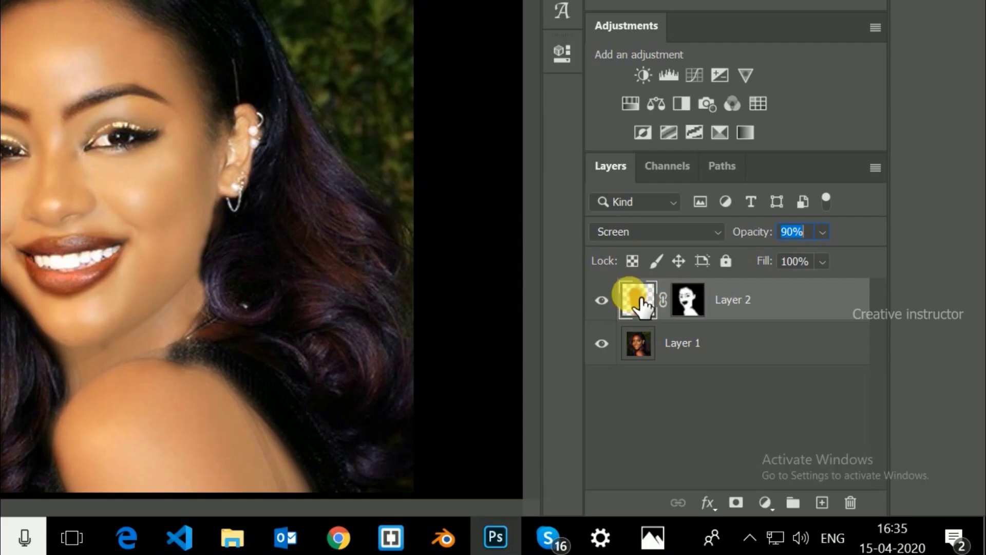
Lower the warm skin-tone layer's opacity to about 43%.
left_click(822, 232)
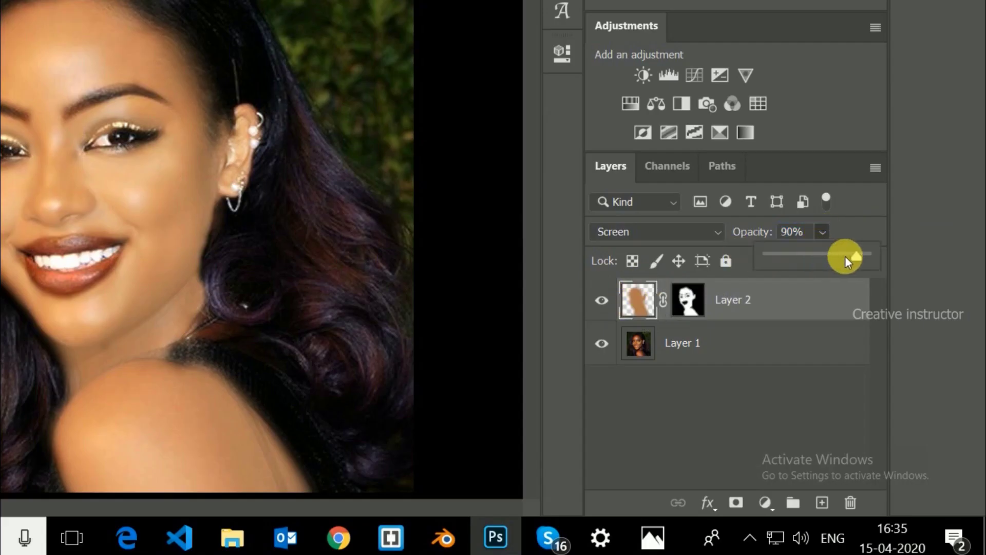
left_click_drag(846, 256, 815, 256)
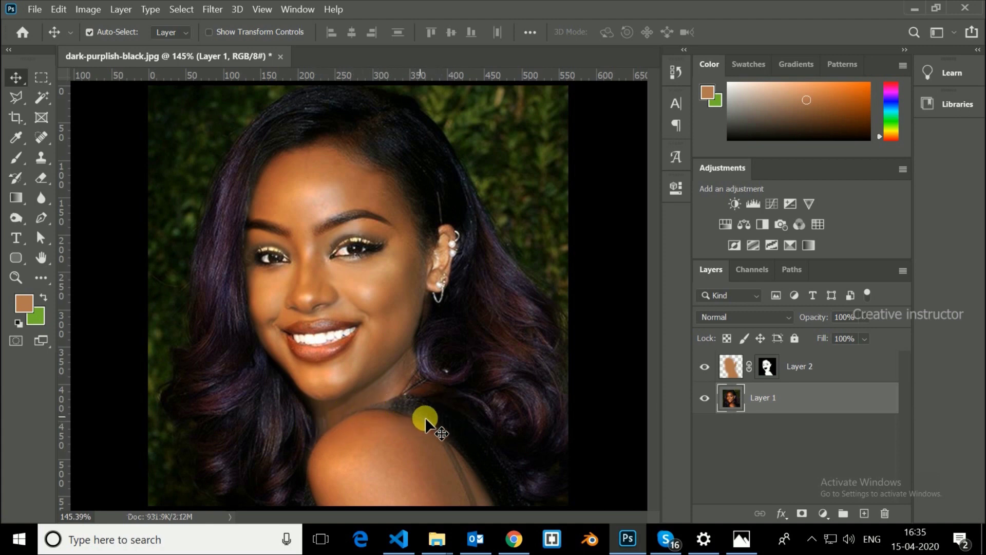
With the Pen Tool on Layer 2's mask, start a path along the neckline clothing edge.
left_click(42, 217)
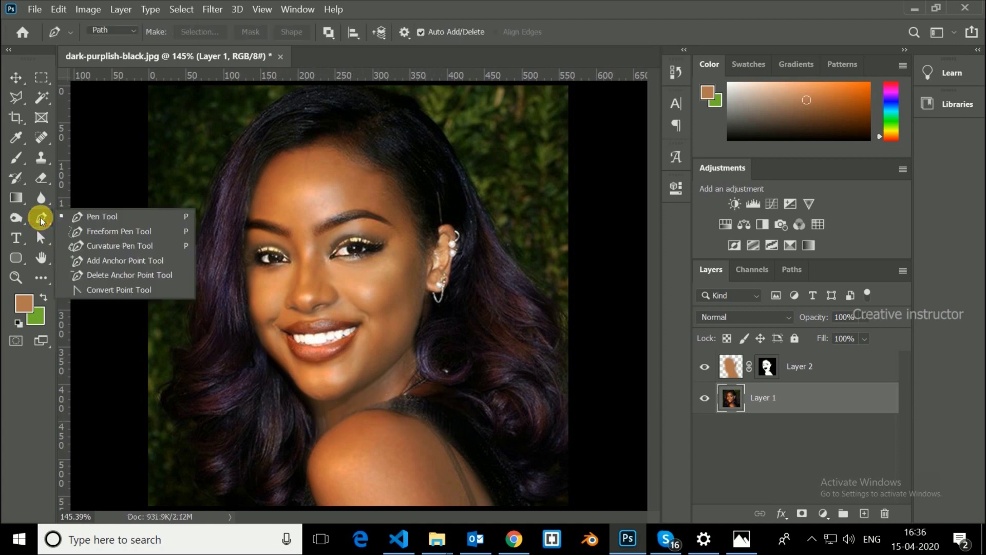
left_click(75, 219)
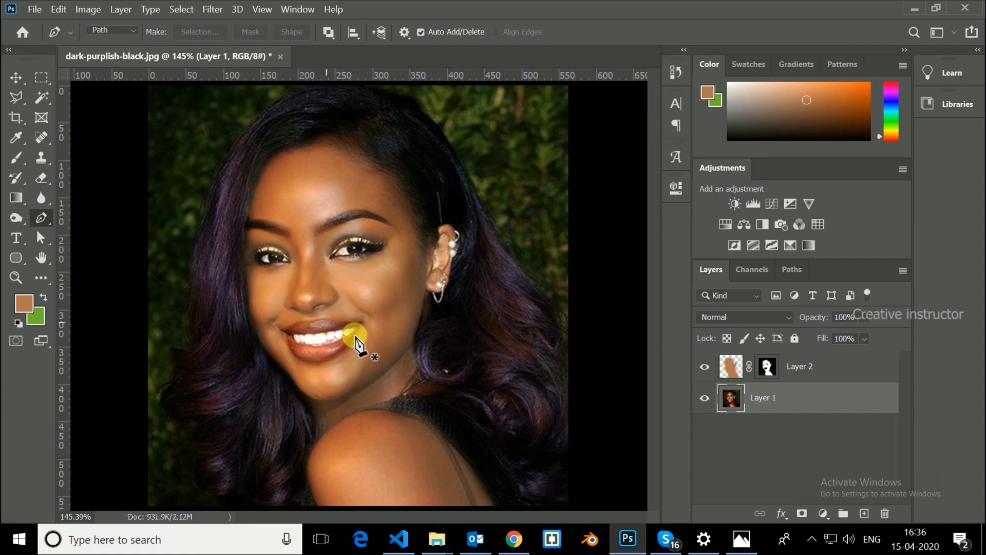
left_click(767, 367)
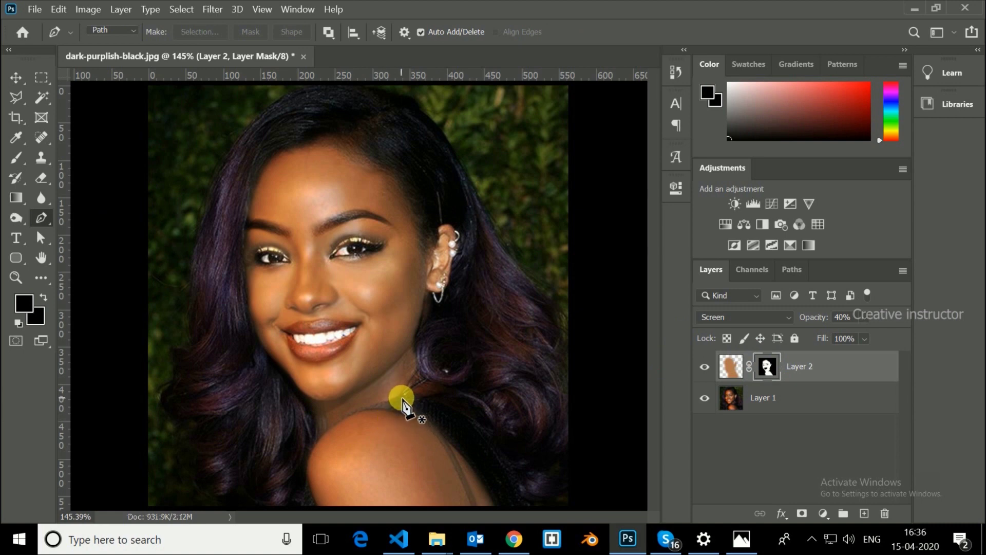
left_click(399, 397)
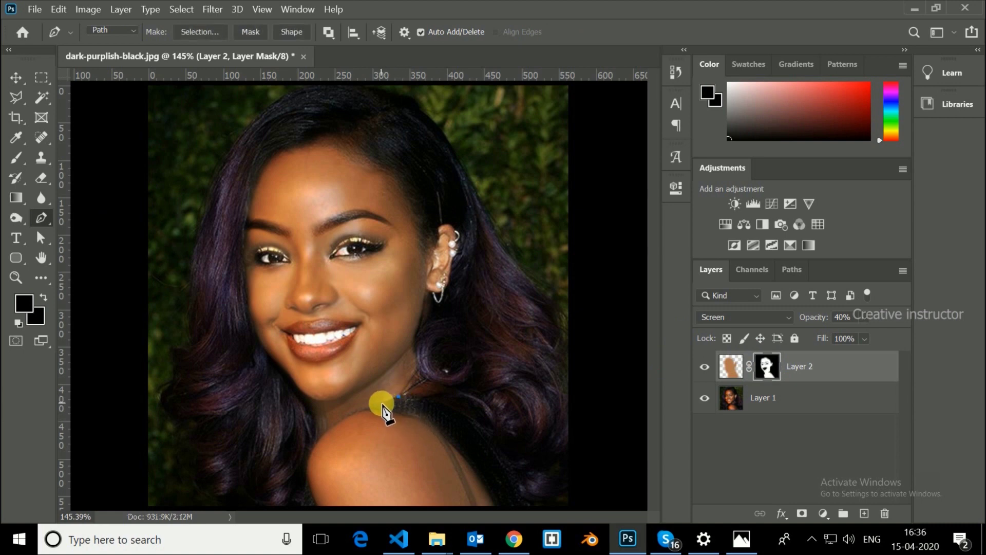
left_click(379, 402)
left_click(355, 413)
Trace the rest of the neckline clothing, close the path and convert it to a selection.
left_click(341, 417)
left_click(395, 413)
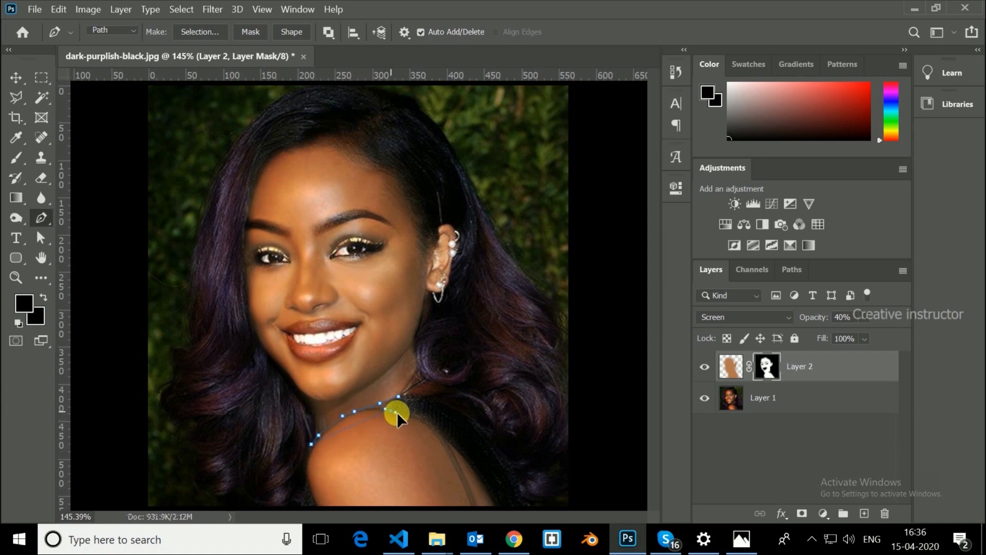
left_click(430, 429)
left_click(445, 438)
left_click(457, 438)
left_click(467, 428)
left_click(456, 413)
left_click(431, 400)
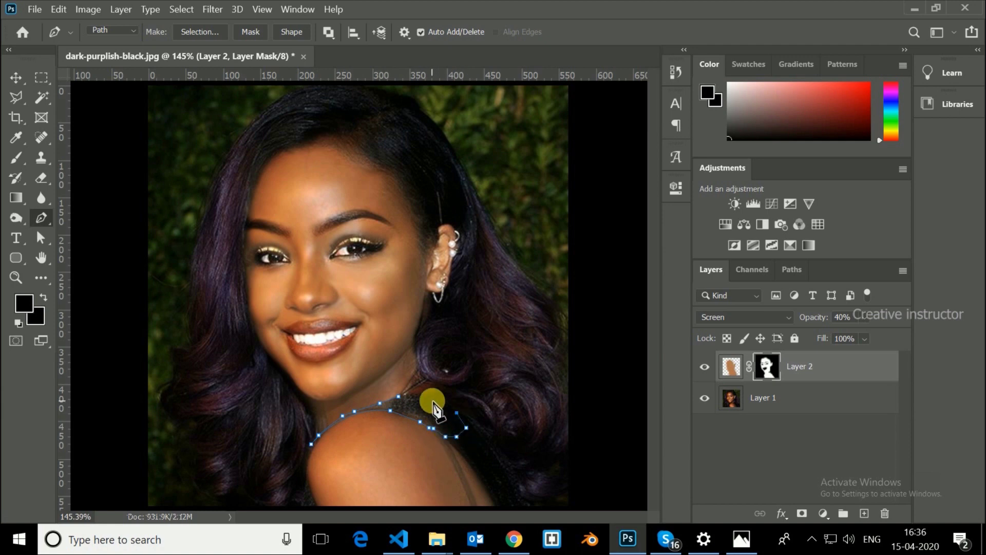
left_click(400, 399)
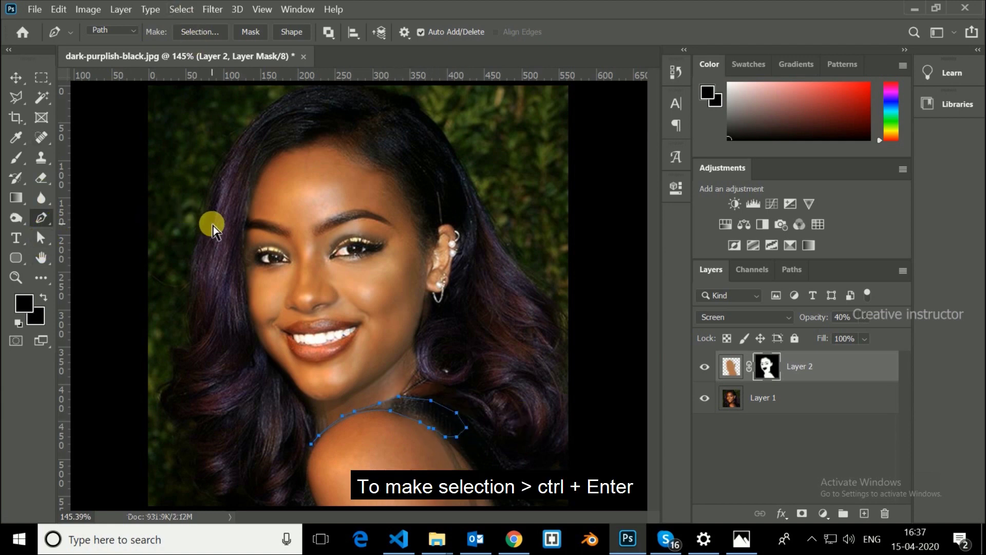
key("ctrl+Return")
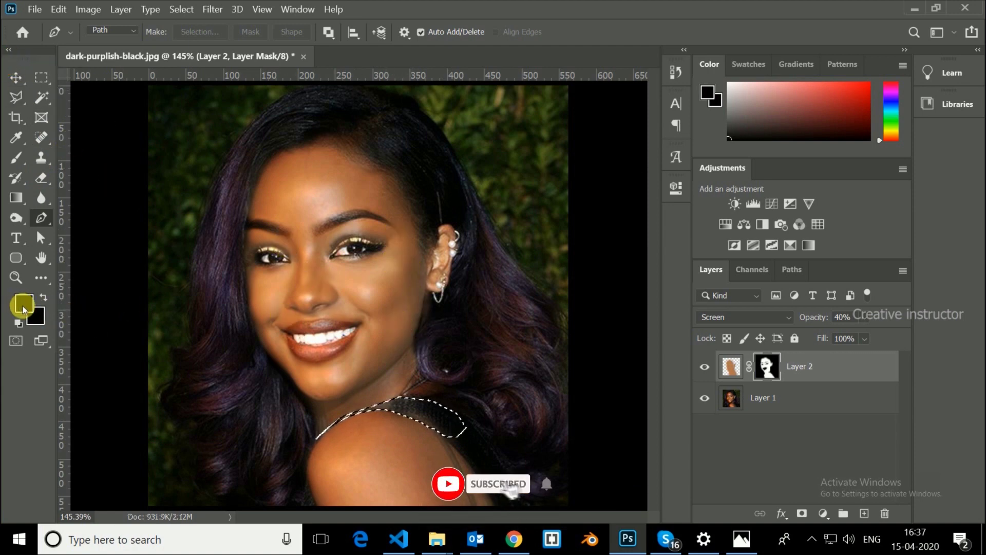
Fill the clothing selection with black on Layer 2's mask, then deselect.
left_click(23, 304)
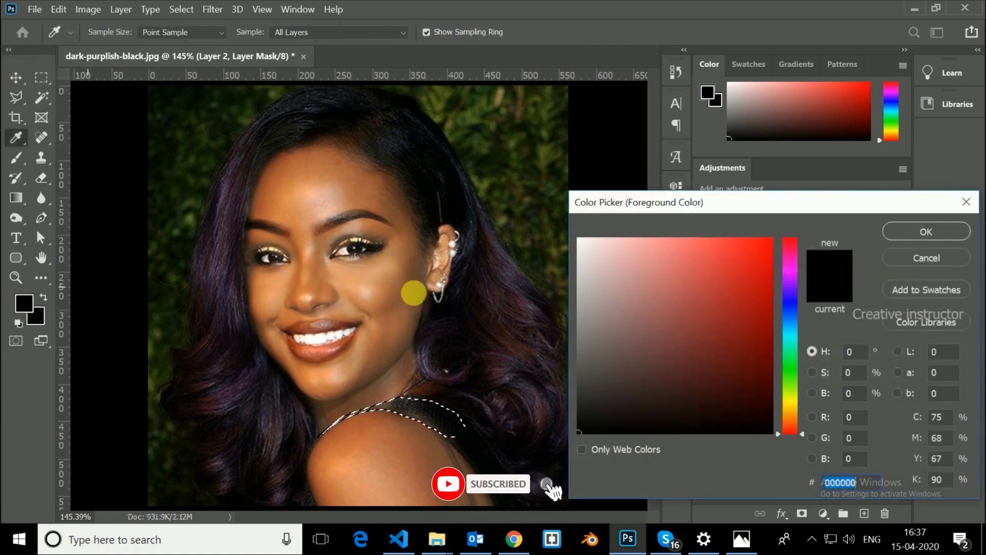
left_click(927, 231)
key("p")
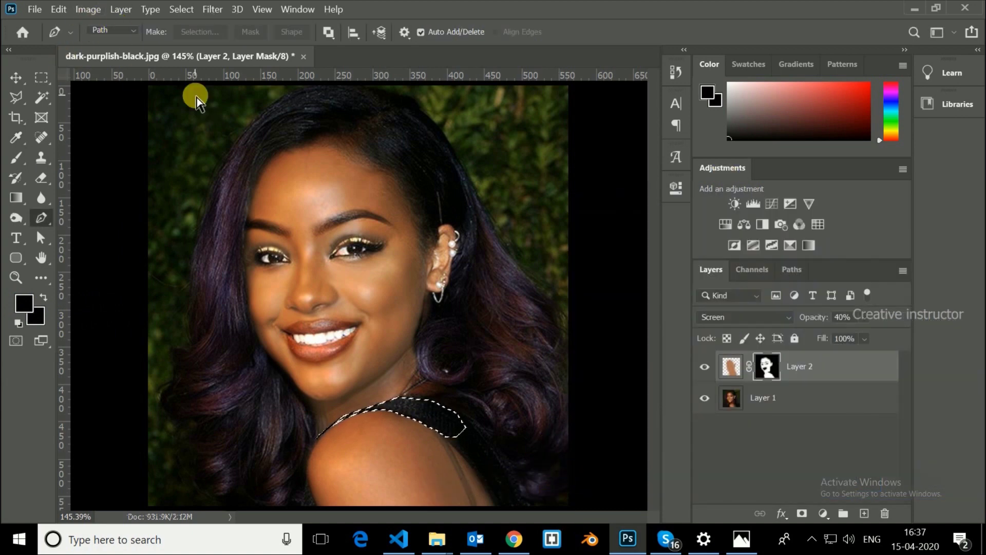
key("alt+BackSpace")
key("ctrl+d")
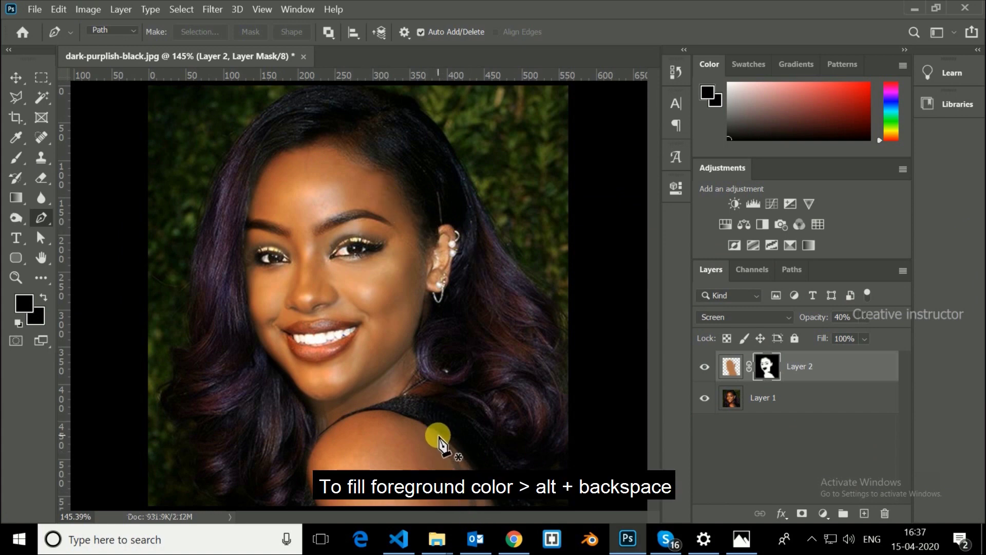
left_click(435, 429)
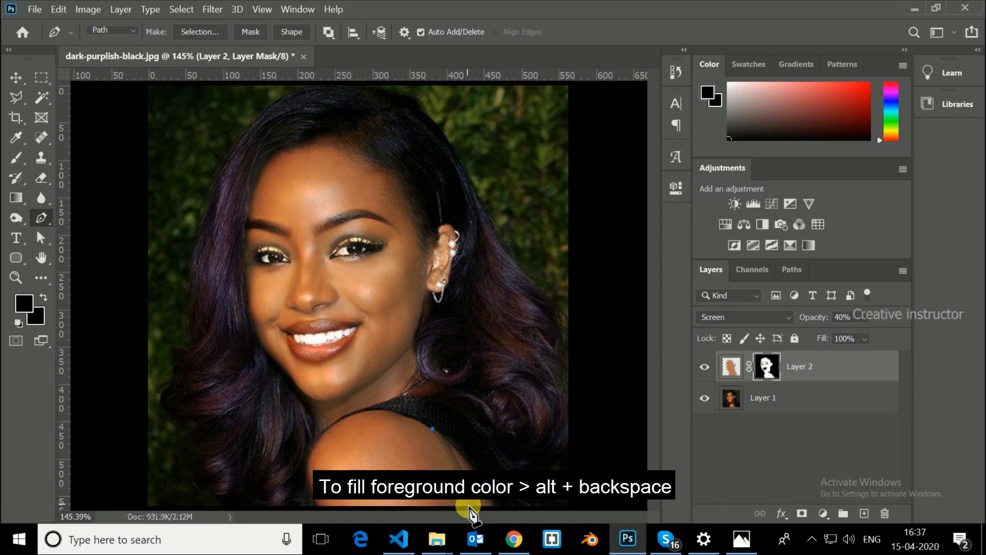
Trace a closed Pen path along the thin shoulder strap.
left_click_drag(472, 527, 470, 508)
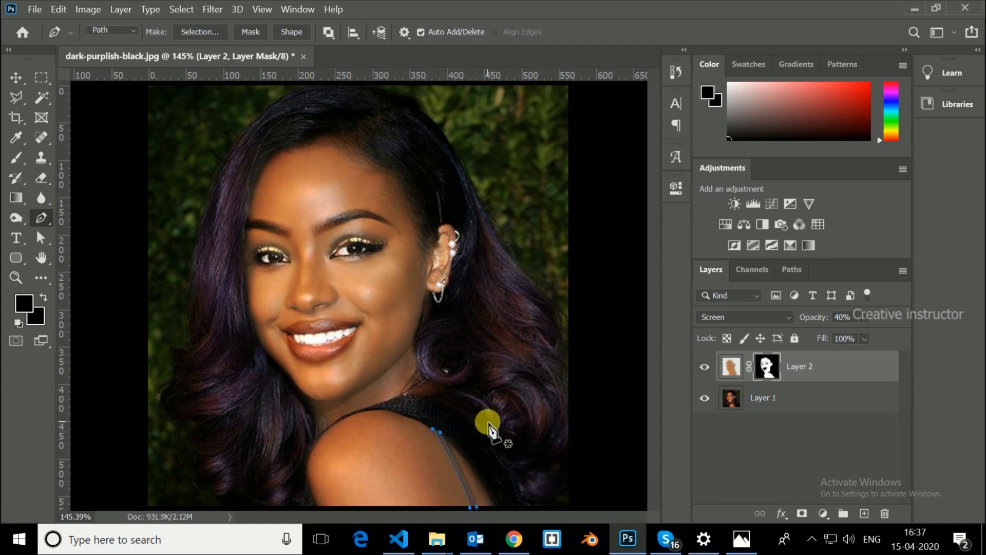
left_click(432, 432)
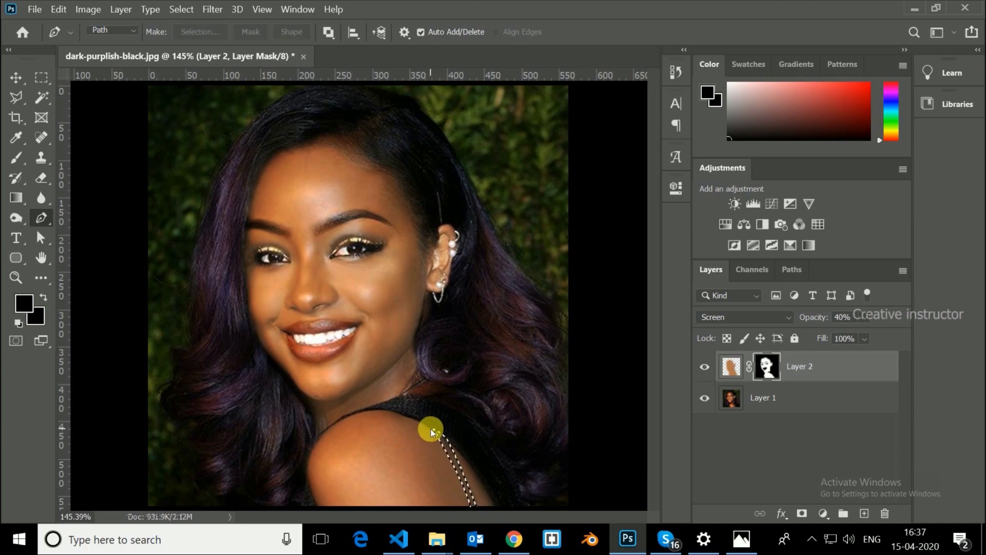